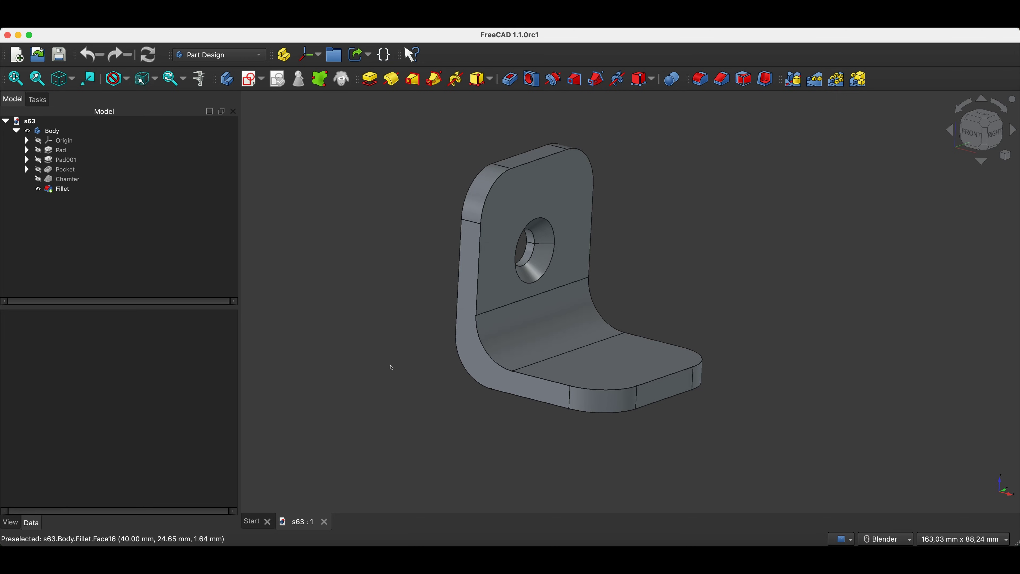
Close the finished s63 bracket document to return to the Start page
key("super+w")
left_click(533, 185)
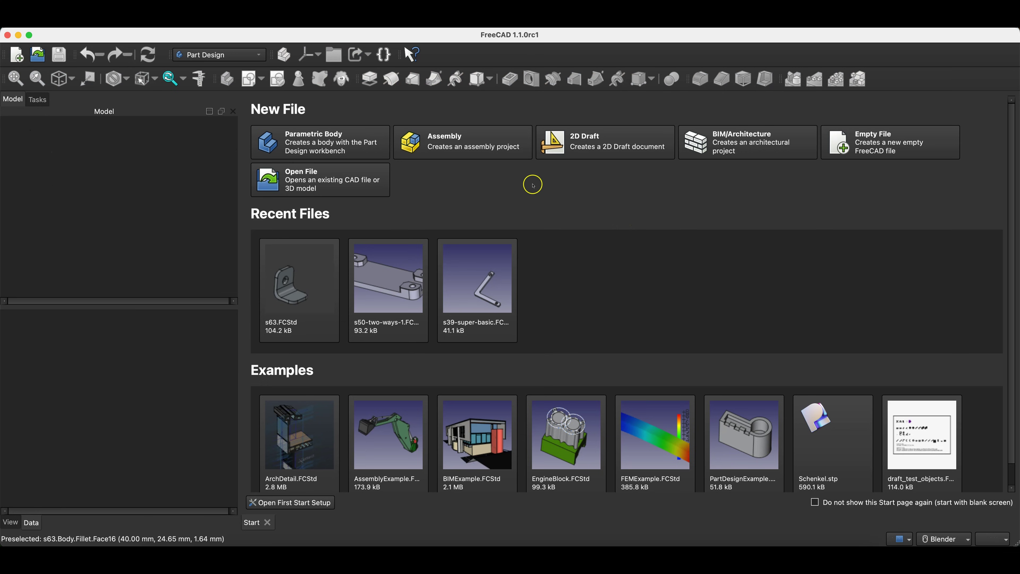
Create a new Part Design document holding an empty Body from the Start page
left_click(311, 142)
left_click(458, 172)
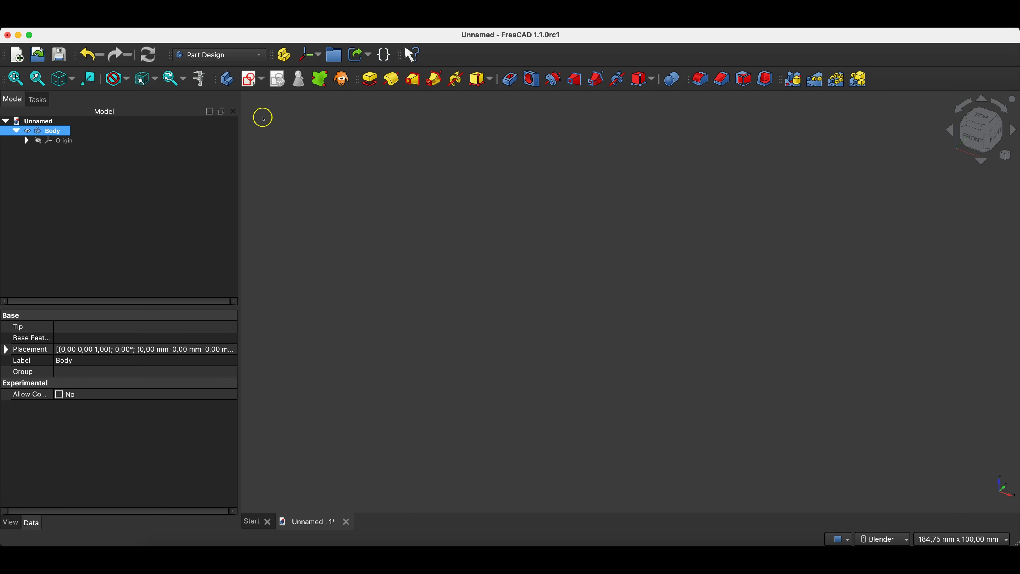
Sketch a 40 × 30 mm rectangle from the origin on the XY plane and close the sketch
left_click(247, 80)
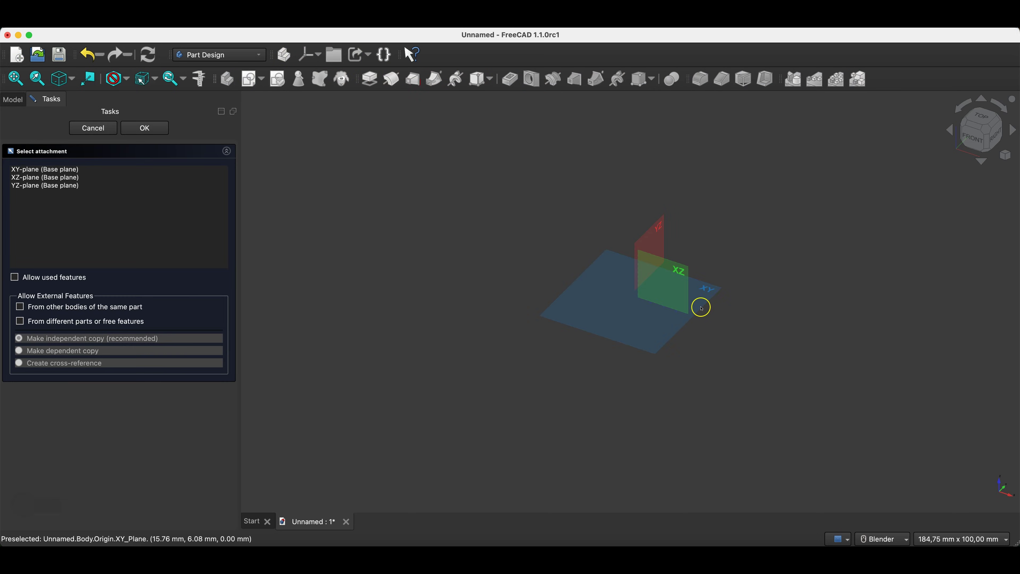
left_click(708, 296)
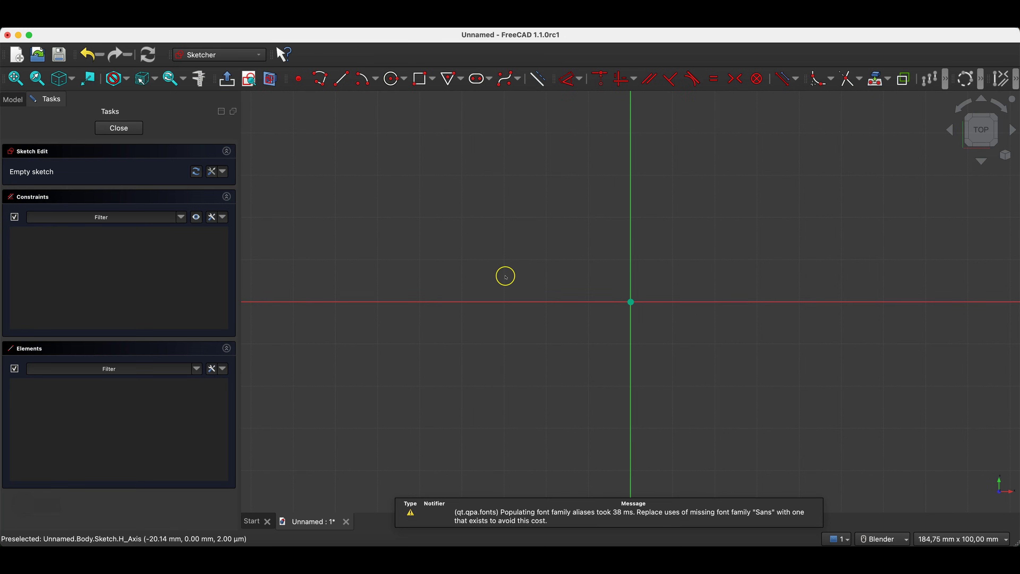
left_click(425, 88)
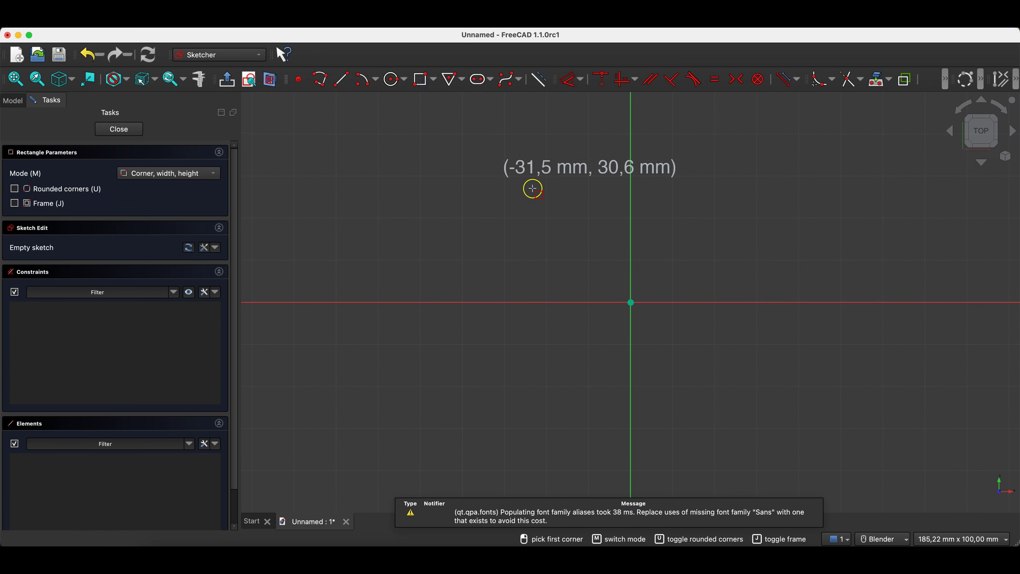
left_click(631, 302)
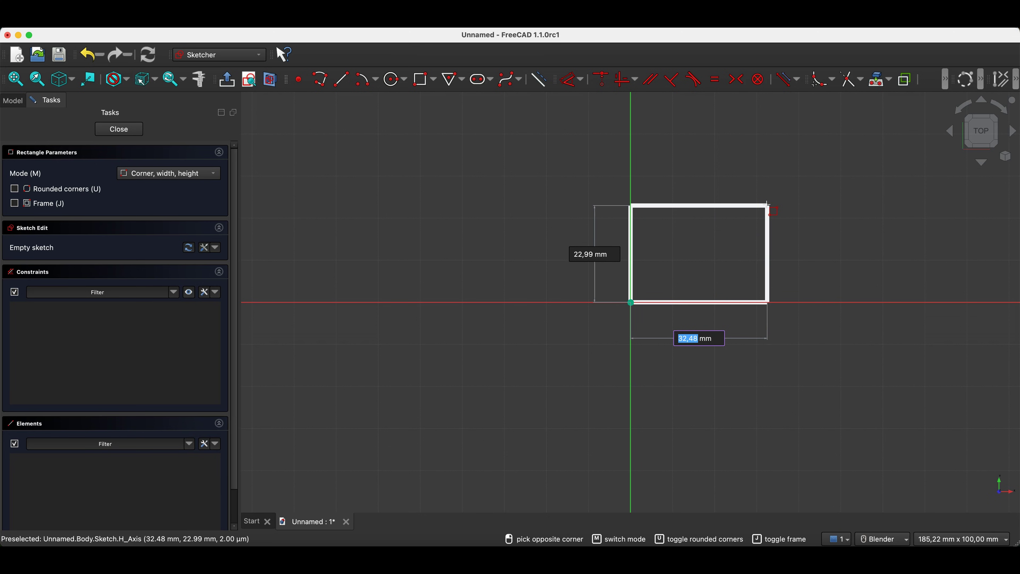
type("40")
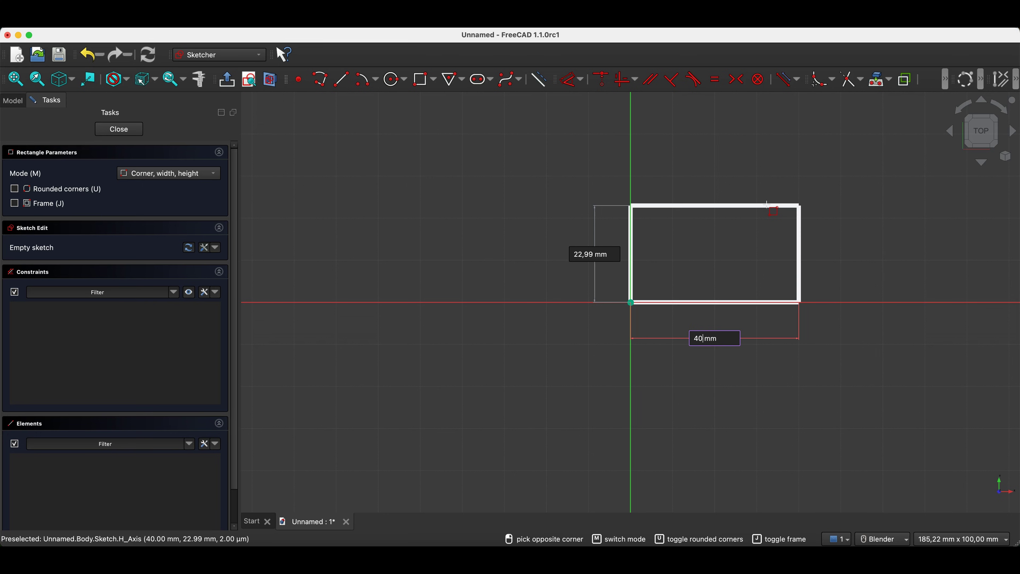
key("Tab")
type("30")
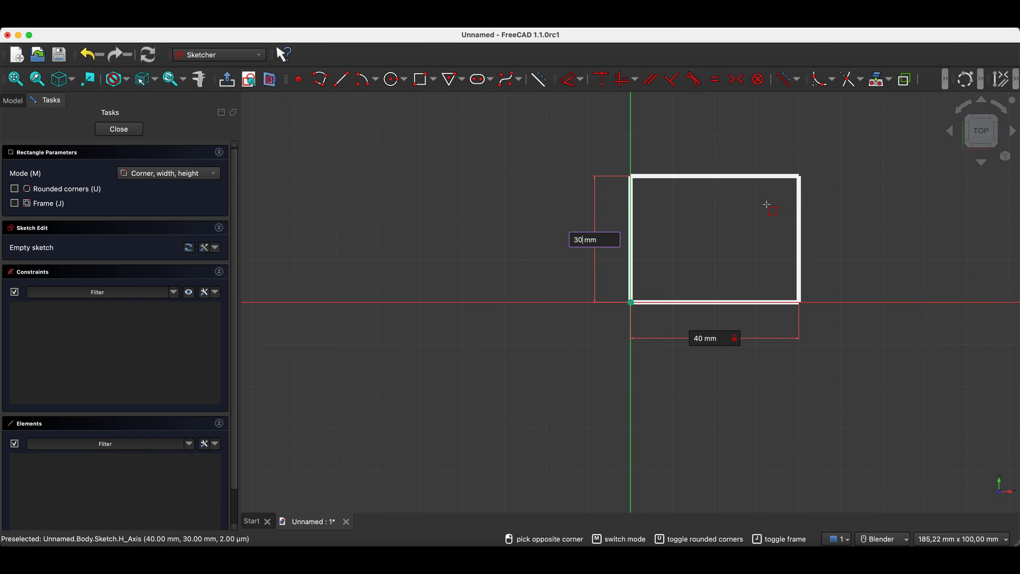
key("Return")
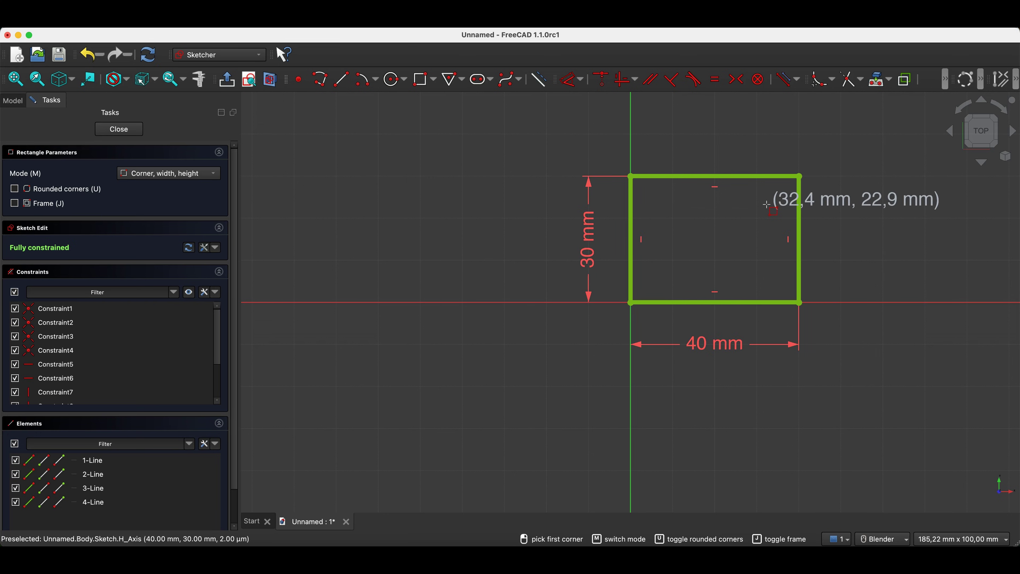
left_click(127, 131)
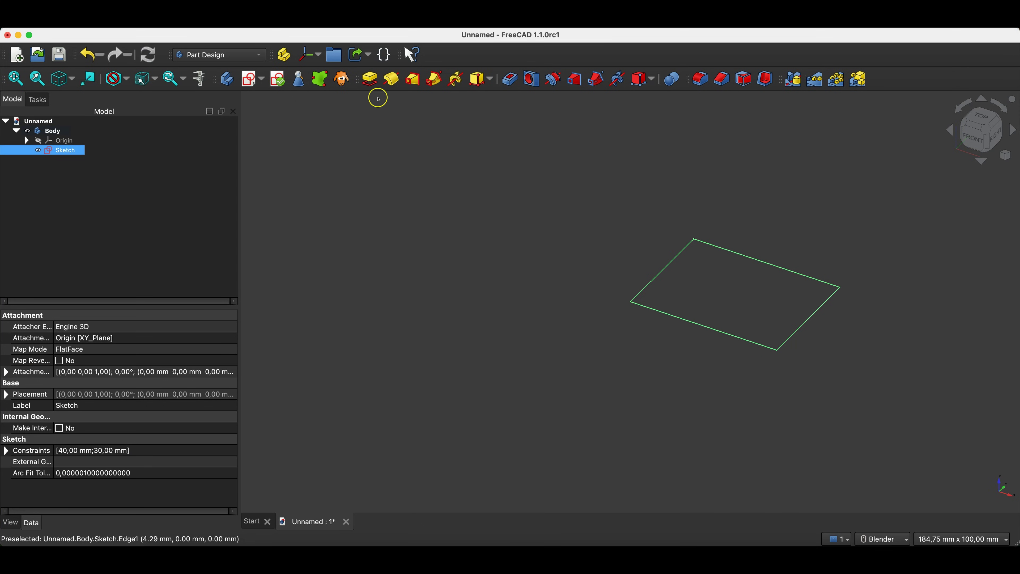
Pad the rectangle sketch to a 5 mm thick plate
left_click(369, 79)
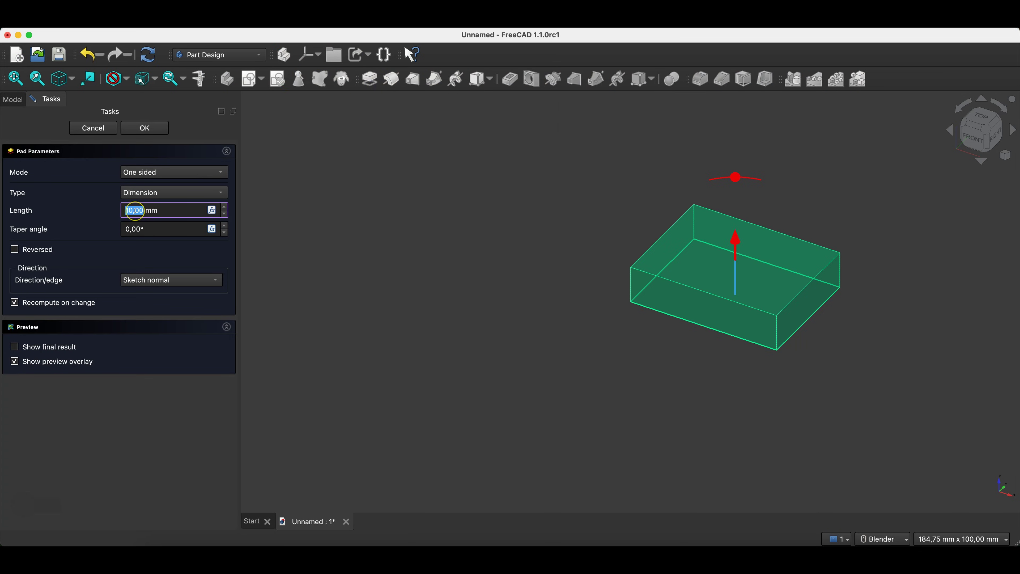
type("5")
left_click(109, 210)
left_click(110, 210)
left_click(145, 131)
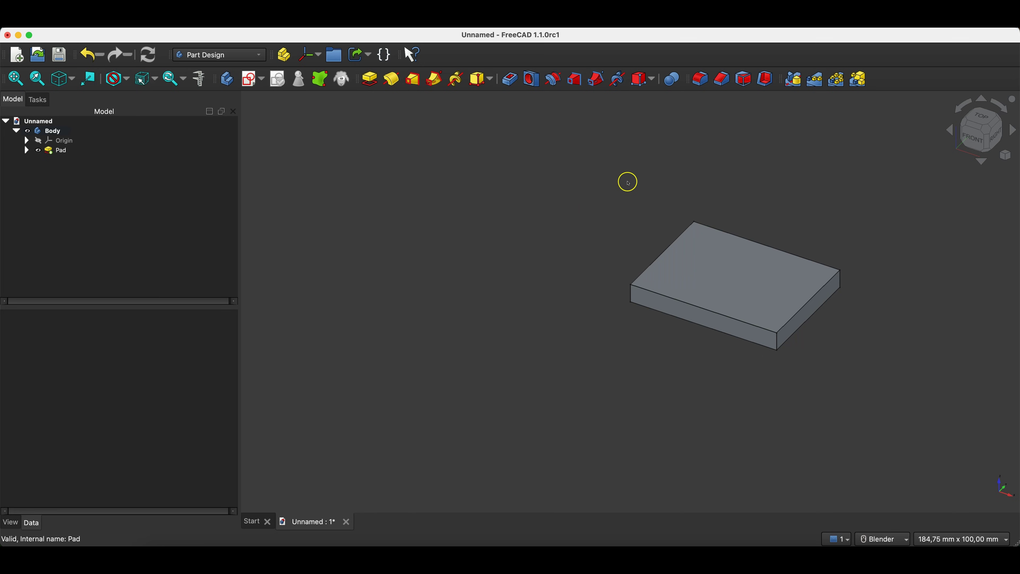
Start a sketch on the plate's top face and project its top edge as external geometry
left_click(701, 253)
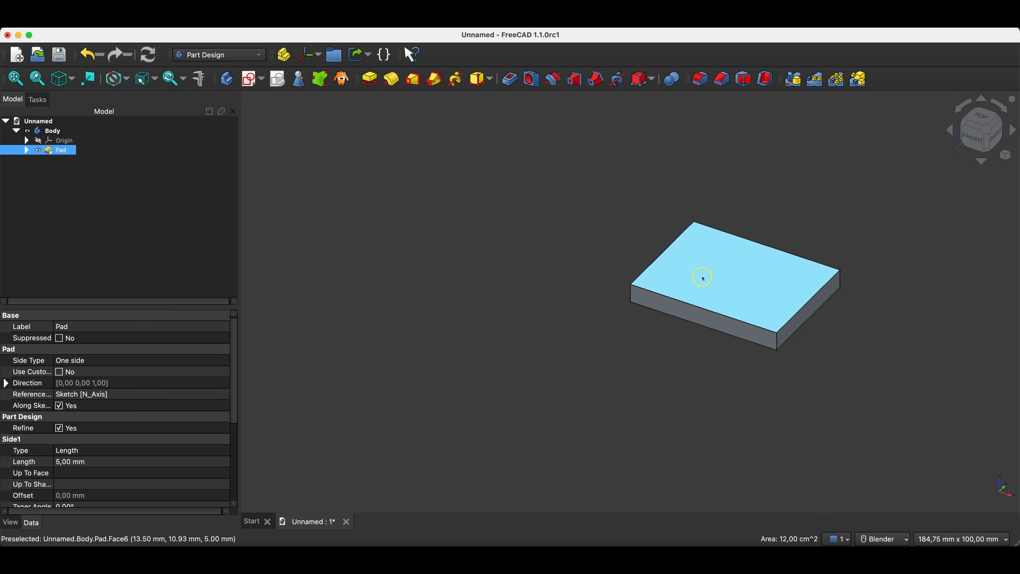
left_click(252, 79)
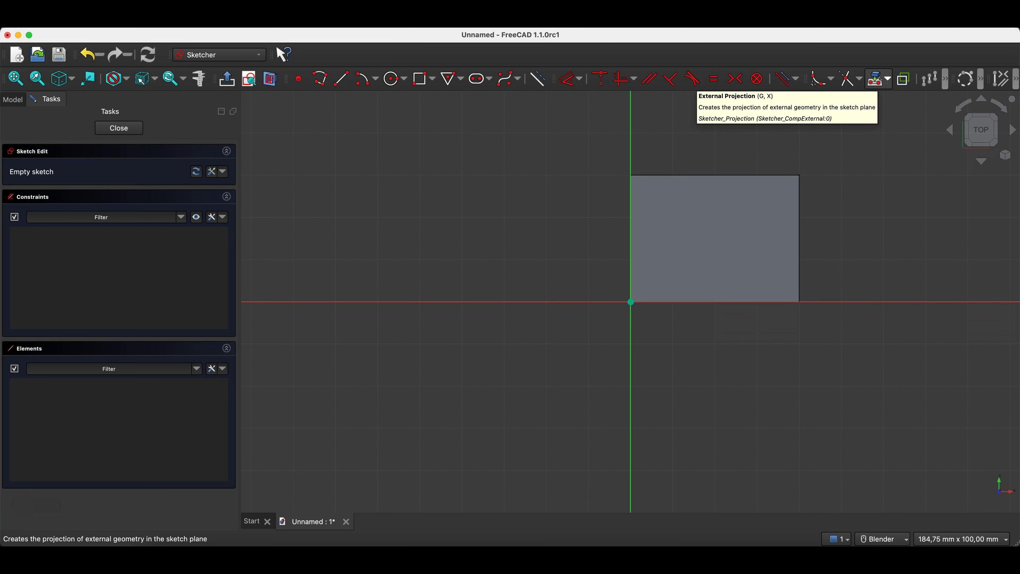
left_click(878, 79)
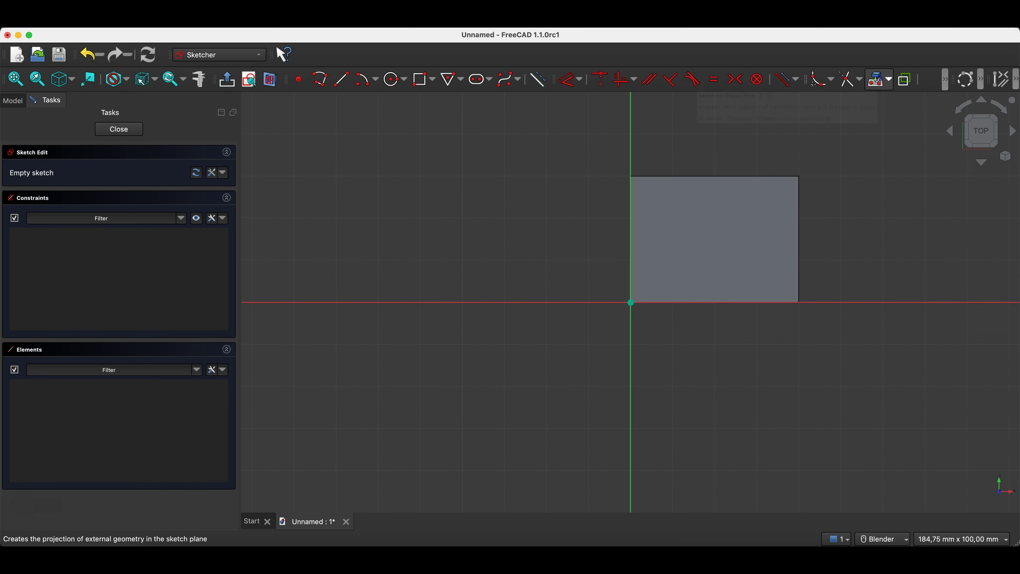
left_click(718, 175)
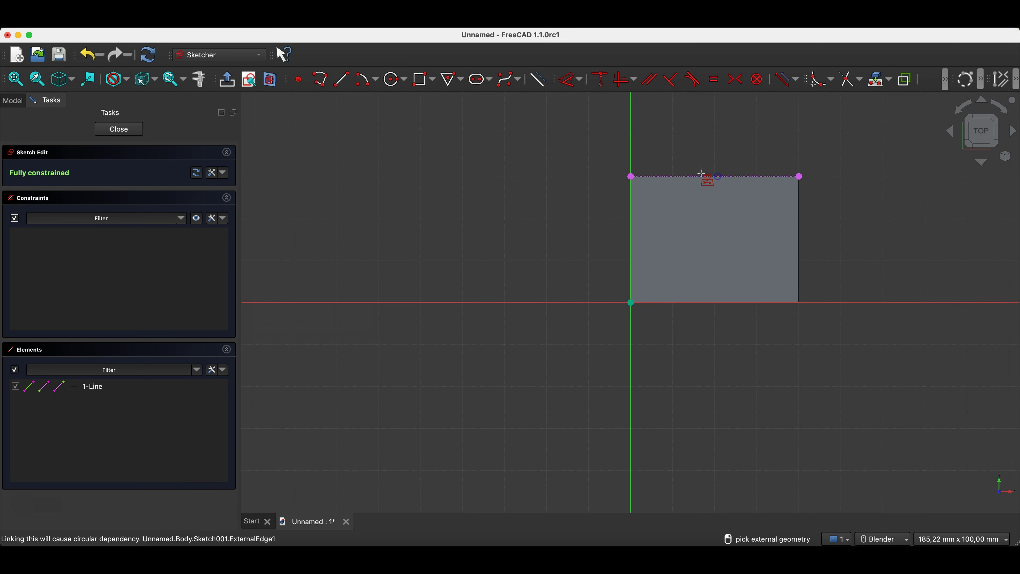
left_click(417, 85)
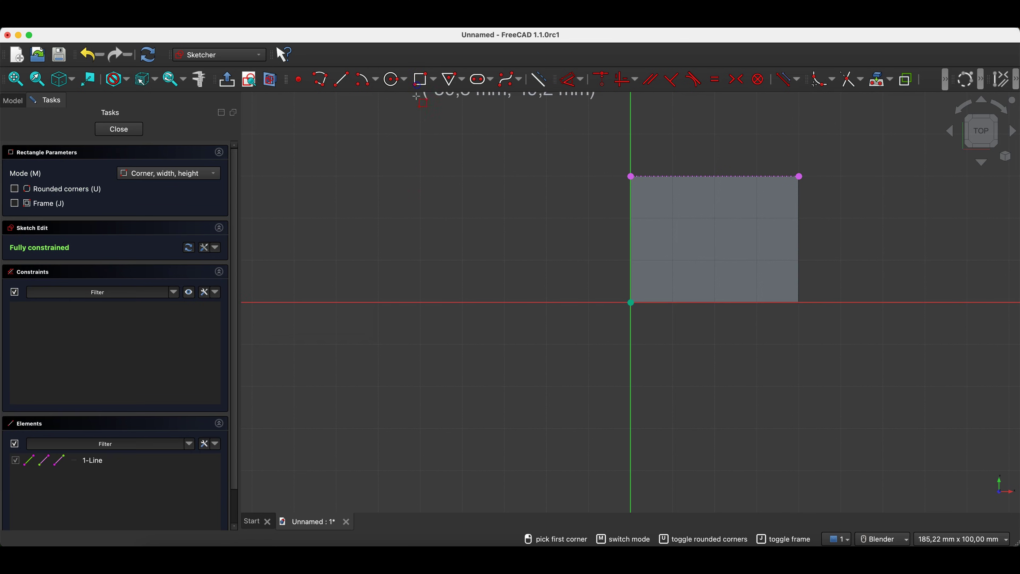
Draw a 5 mm wide, 30 mm tall rectangle from the origin along the plate's edge
left_click(630, 302)
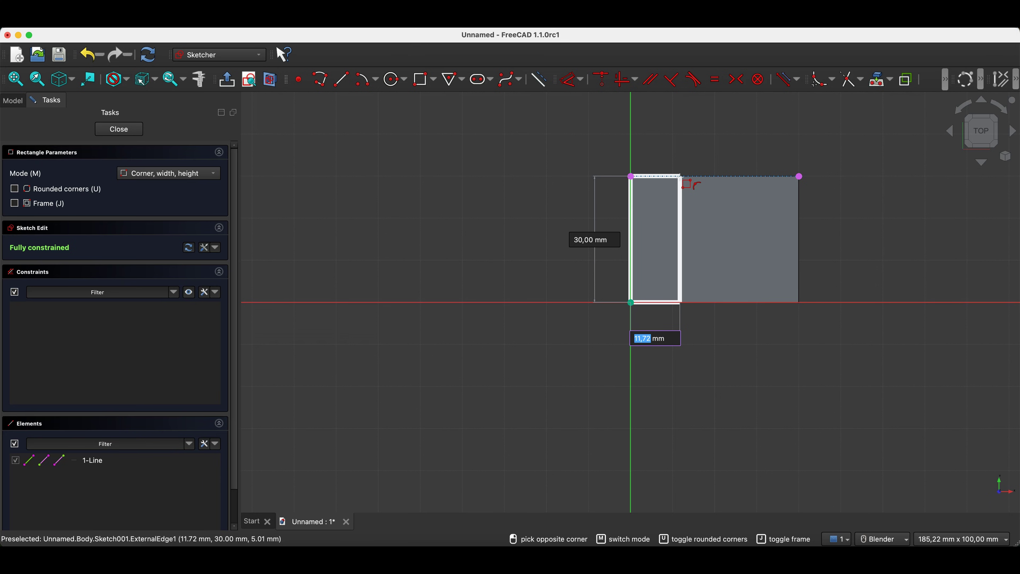
type("5")
key("Tab")
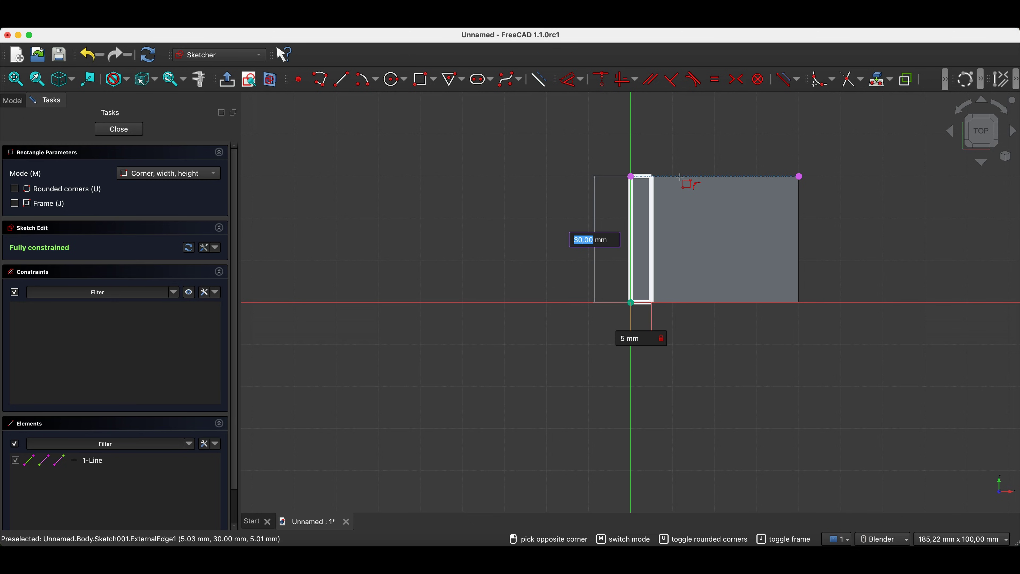
key("Return")
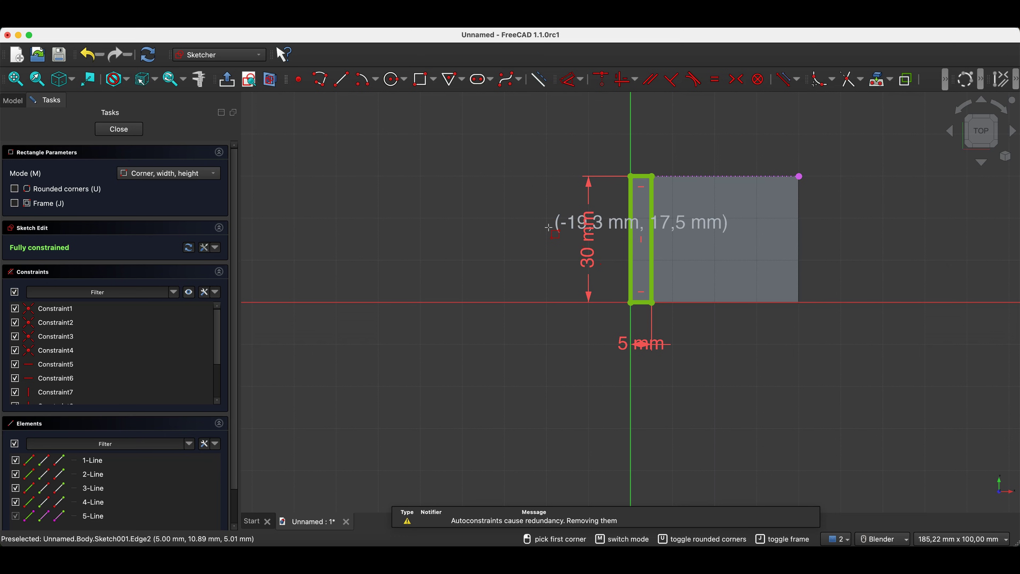
Delete the 30 mm height and pin the rectangle's top corner onto the projected top edge
right_click(571, 222)
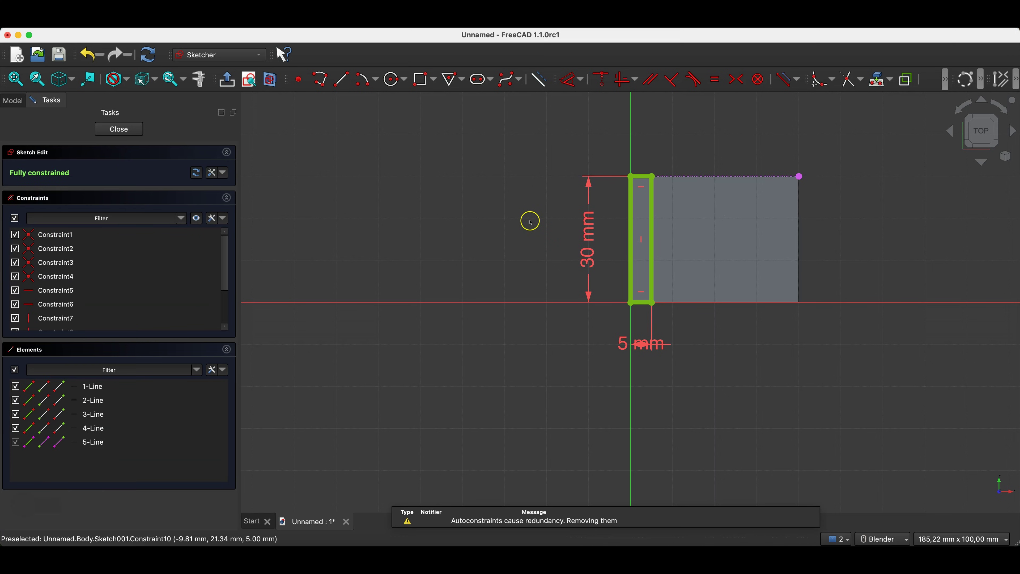
left_click(587, 228)
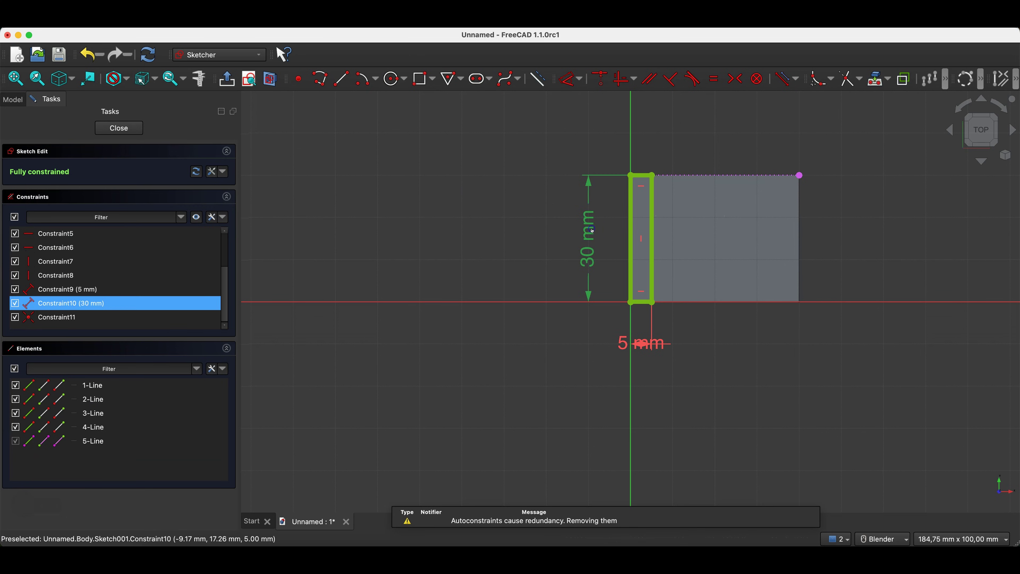
left_click(585, 223)
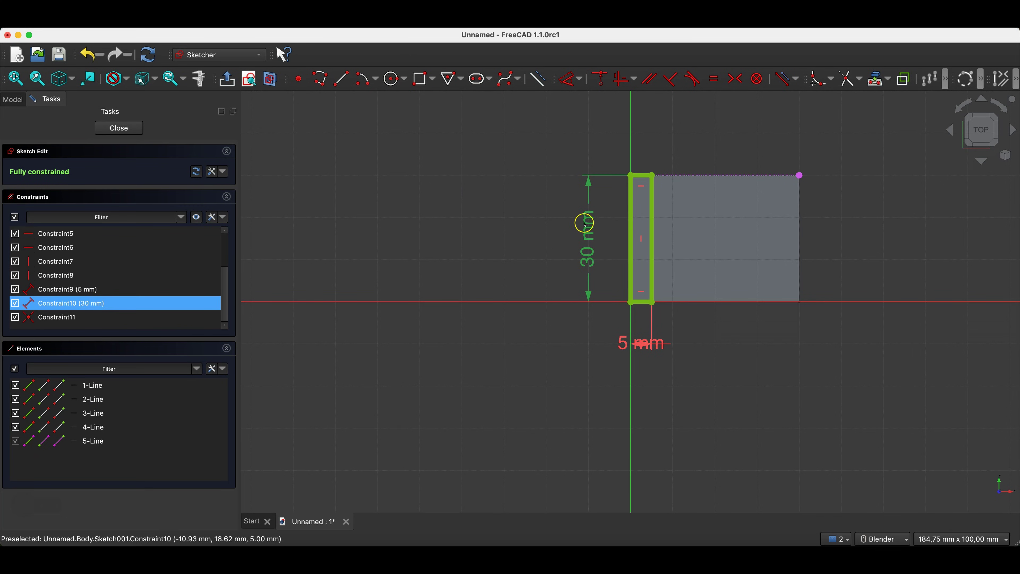
key("Delete")
left_click_drag(652, 176, 651, 190)
left_click(673, 184)
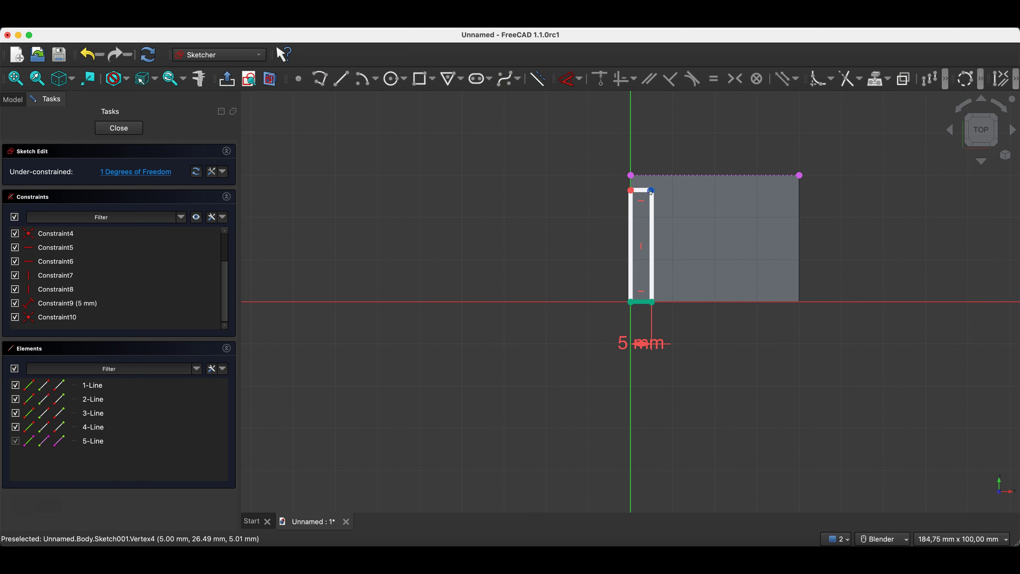
left_click(651, 190)
left_click(659, 177)
left_click(653, 191)
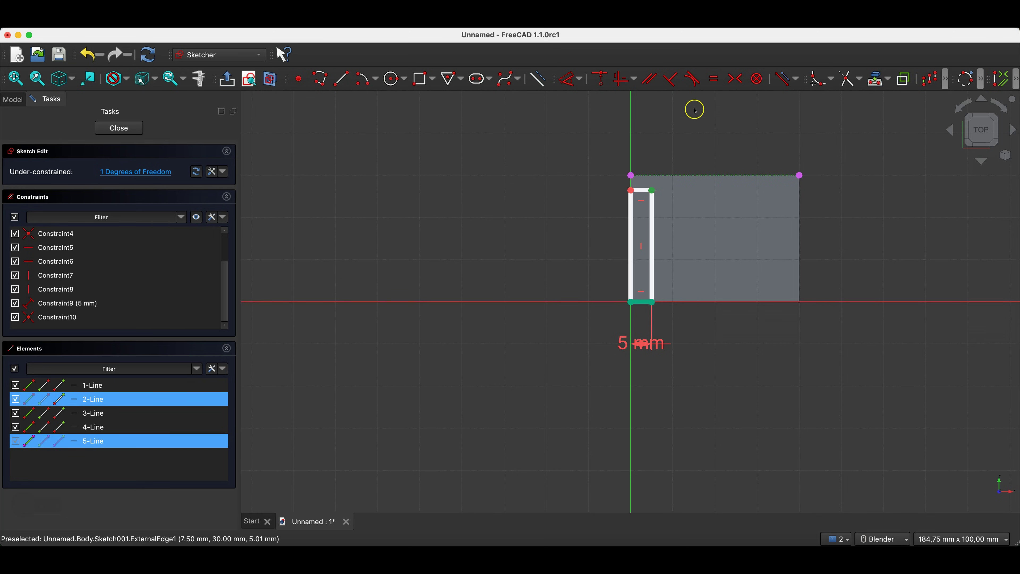
left_click(602, 84)
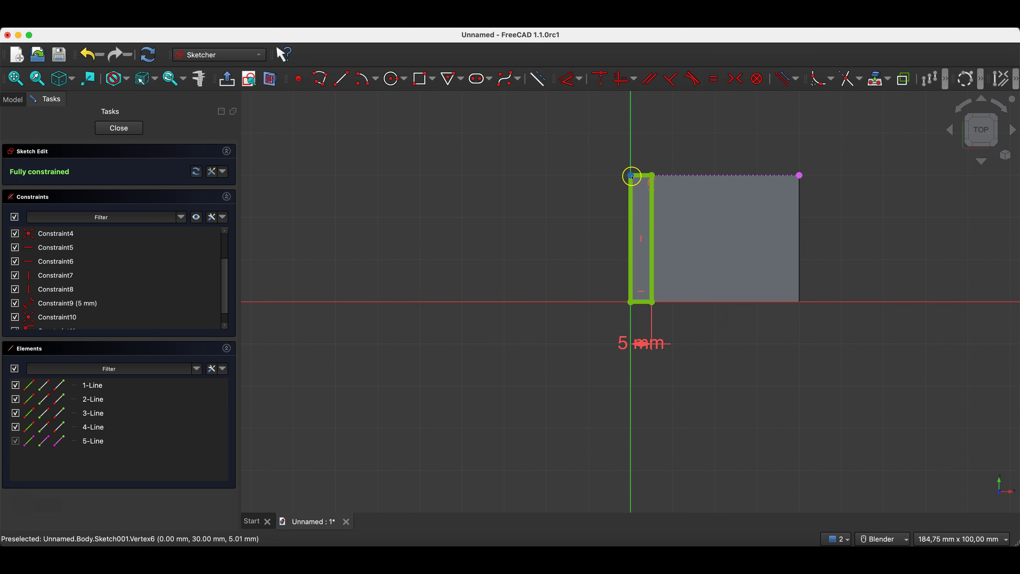
Undo that constraint, dimension the left edge to 30 mm, and close the wall sketch
left_click(568, 301)
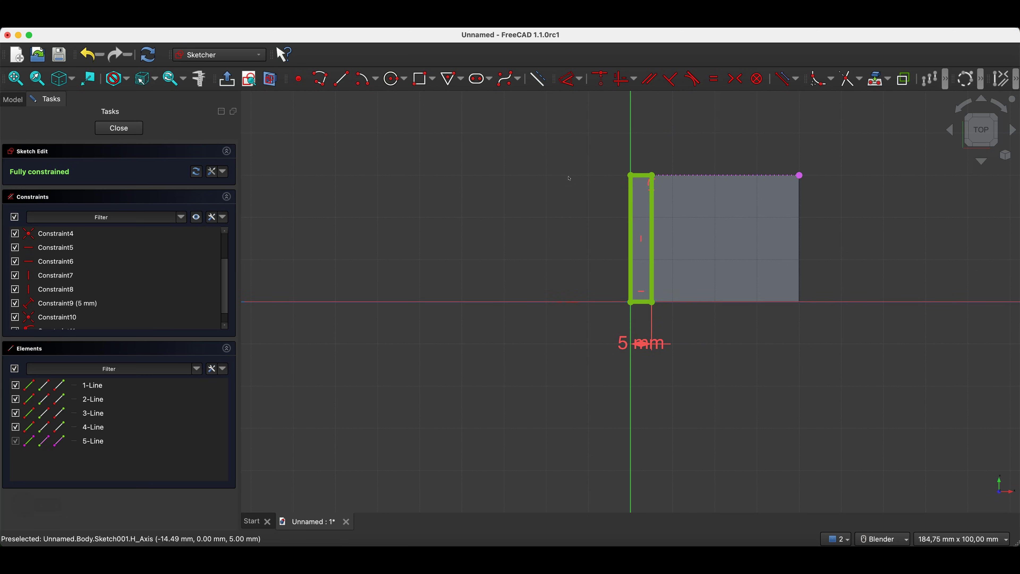
key("super+z")
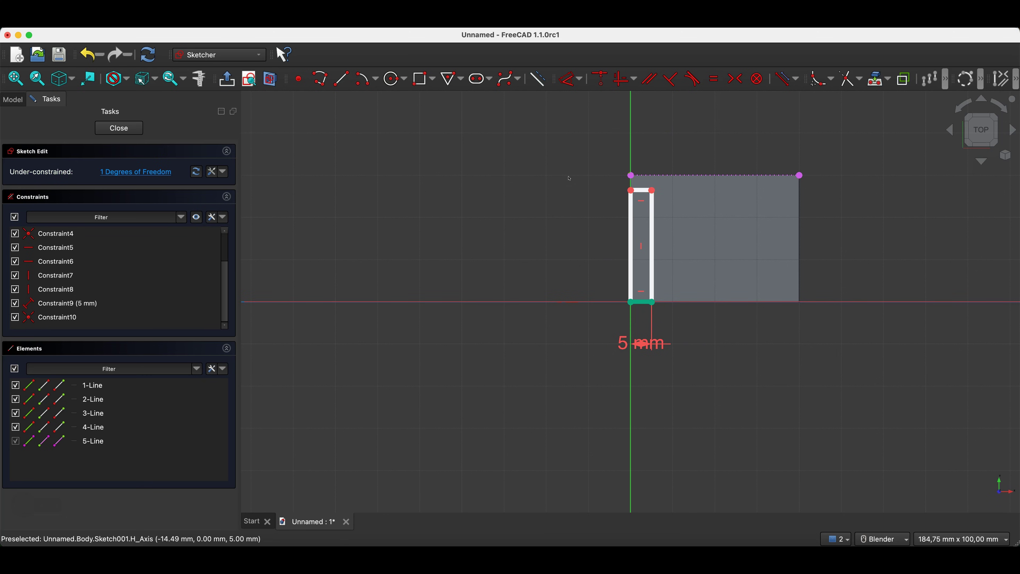
left_click(622, 236)
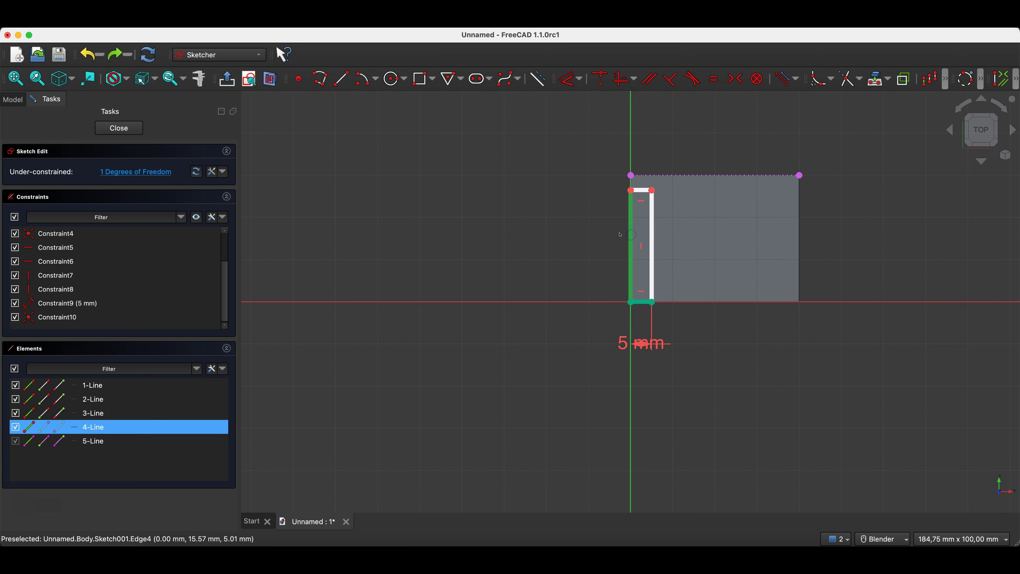
key("d")
left_click(562, 228)
type("30")
key("Return")
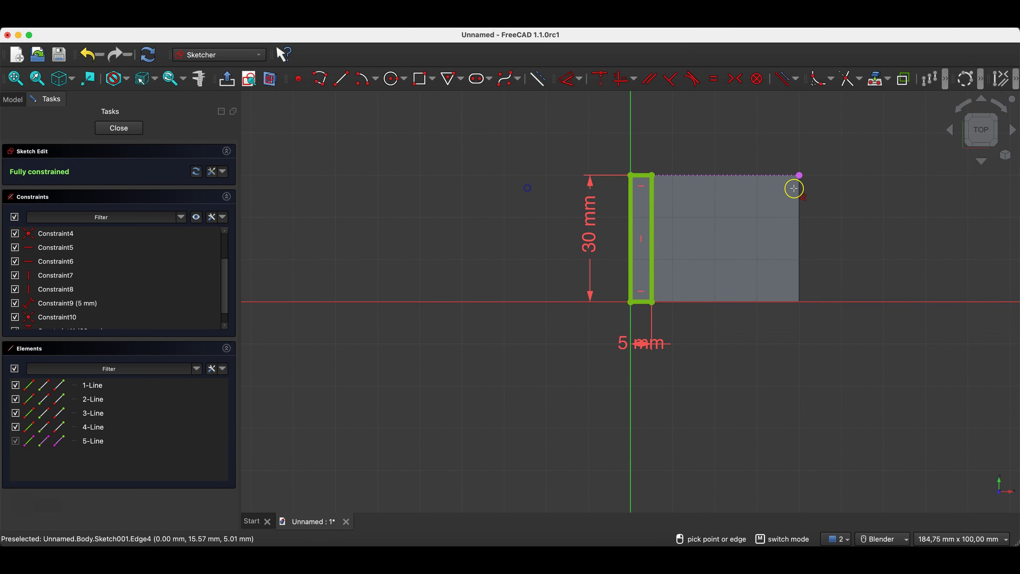
key("Escape")
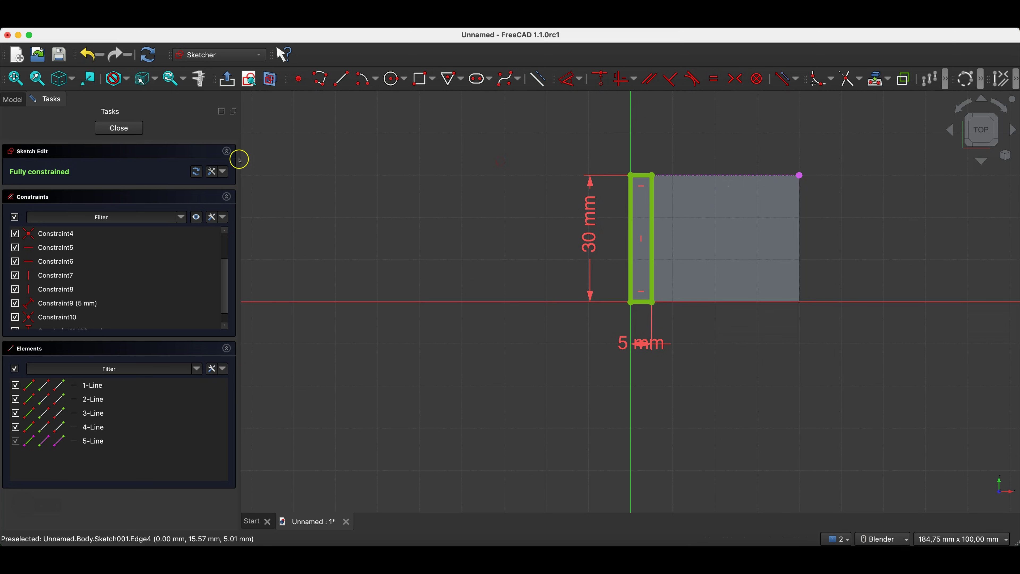
left_click(121, 127)
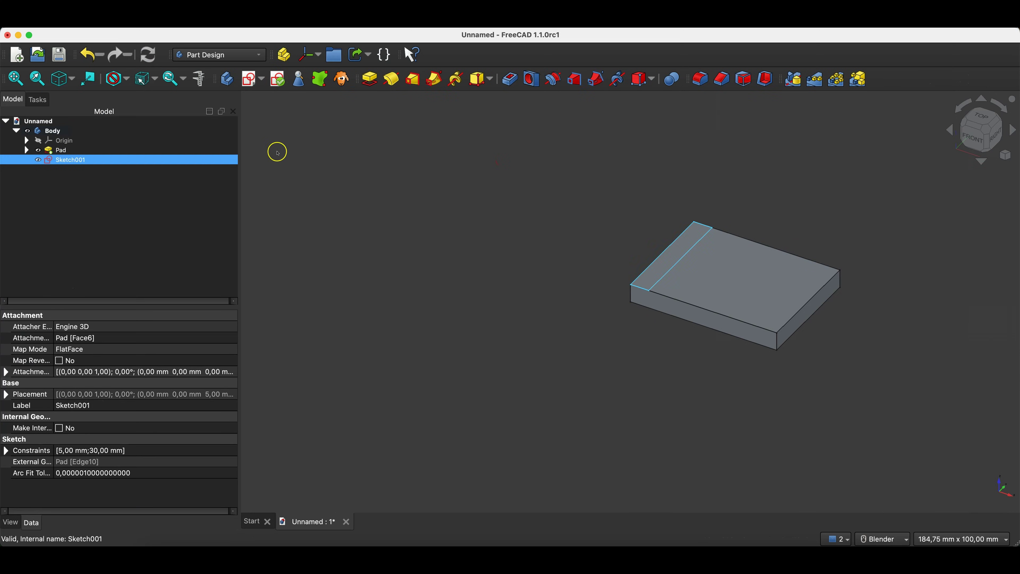
Pad Sketch001 by 40 mm to raise the upright wall of the bracket
left_click(369, 80)
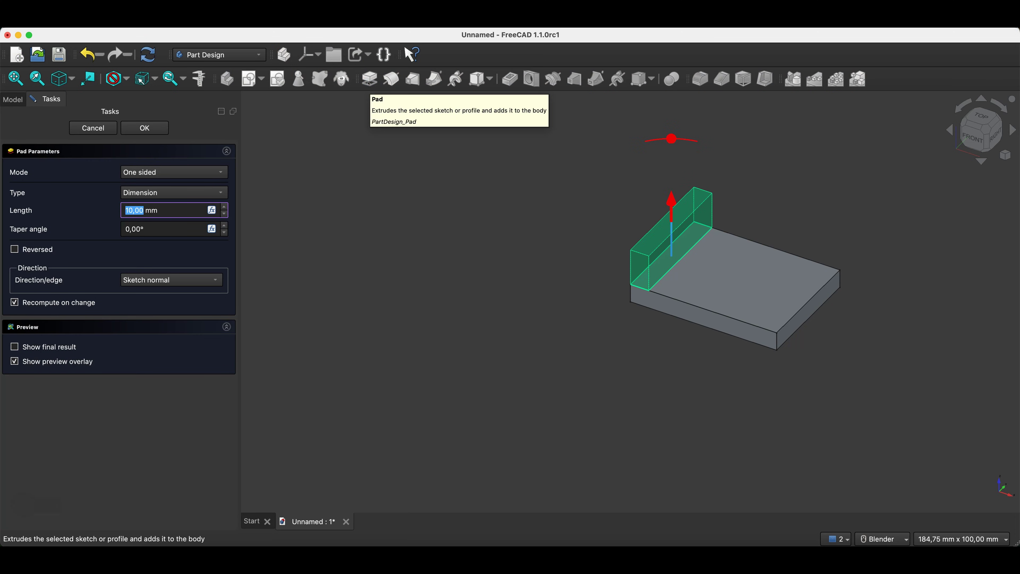
type("40")
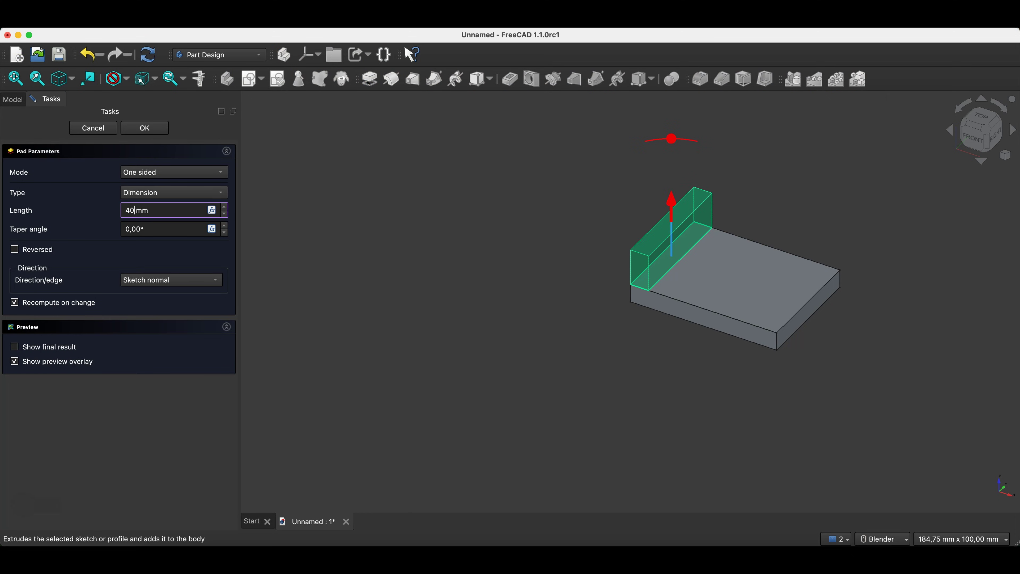
key("Return")
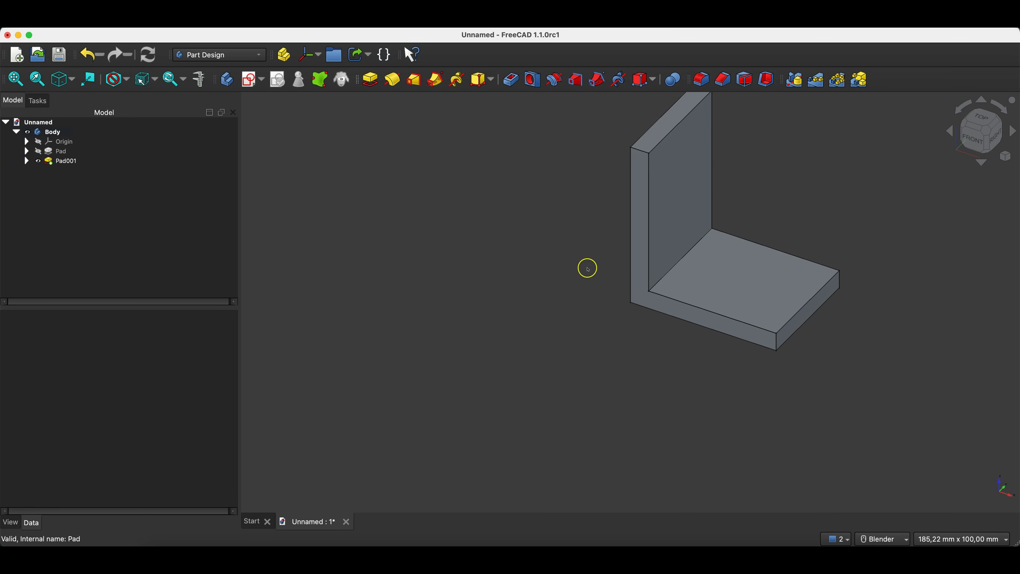
left_click(820, 307)
left_click(802, 330)
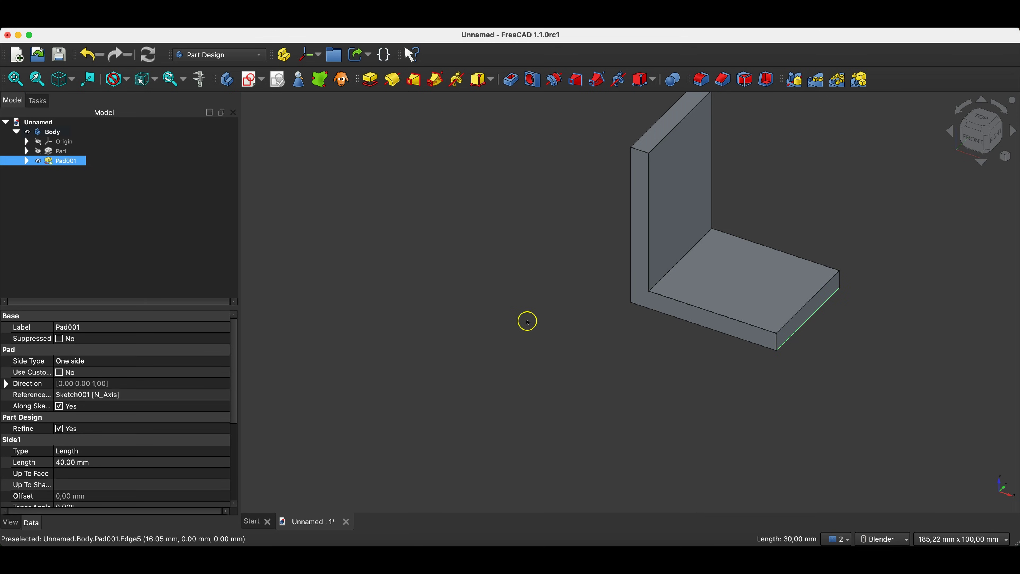
Change the base plate sketch's 30 mm dimension to 35 mm and close the sketch
left_click(560, 340)
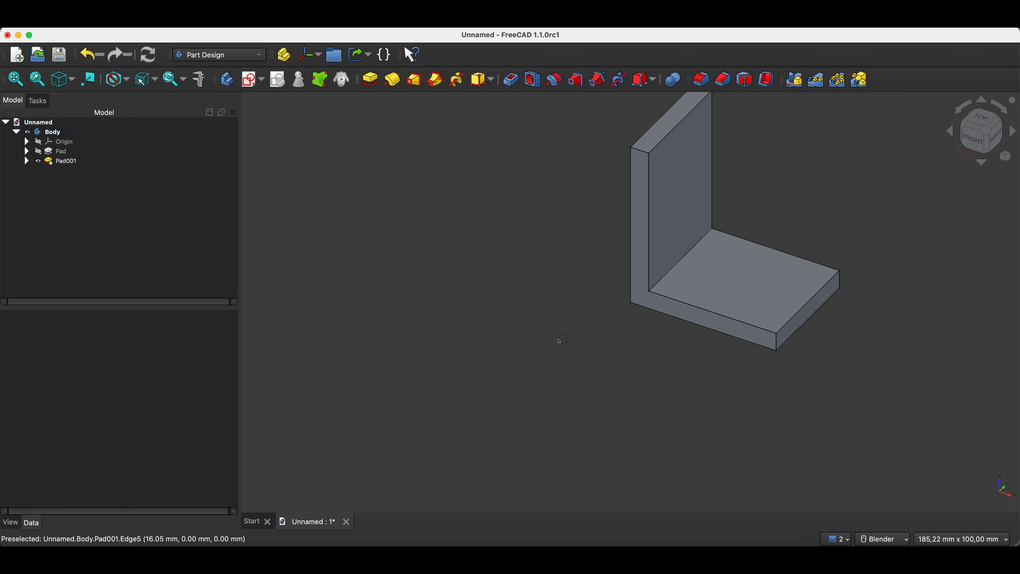
left_click(91, 151)
left_click(26, 152)
left_click(58, 162)
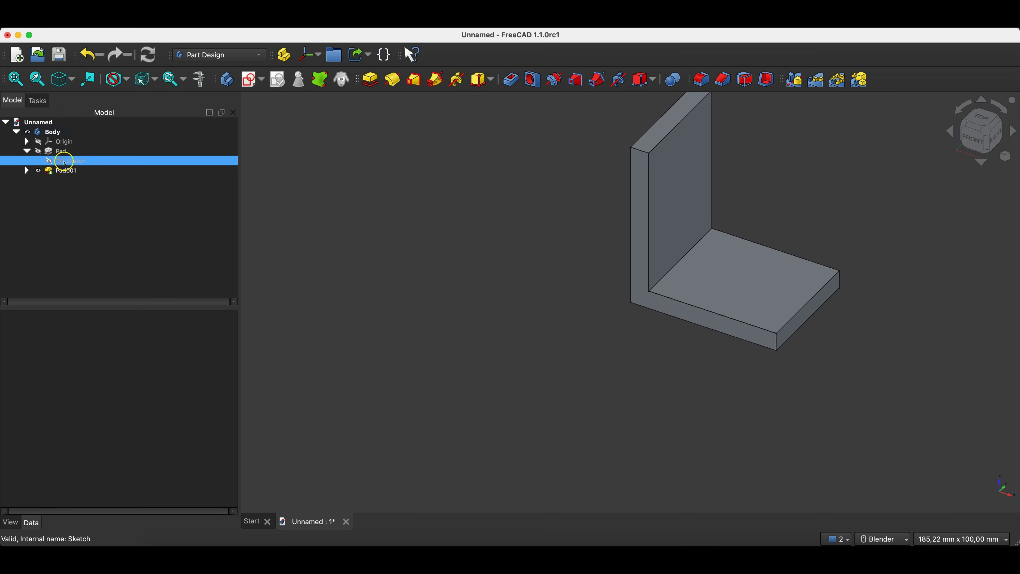
double_click(67, 161)
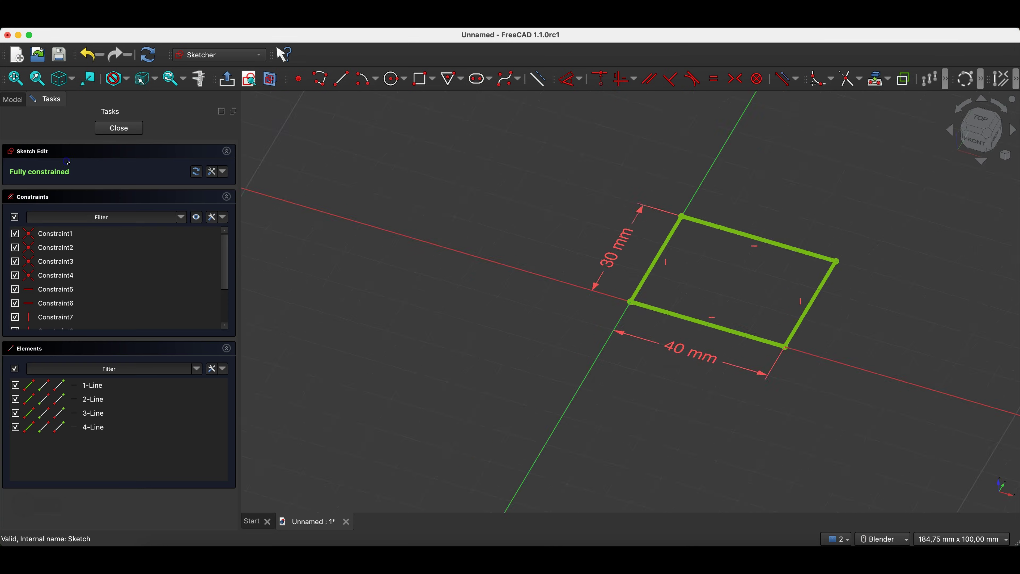
double_click(585, 228)
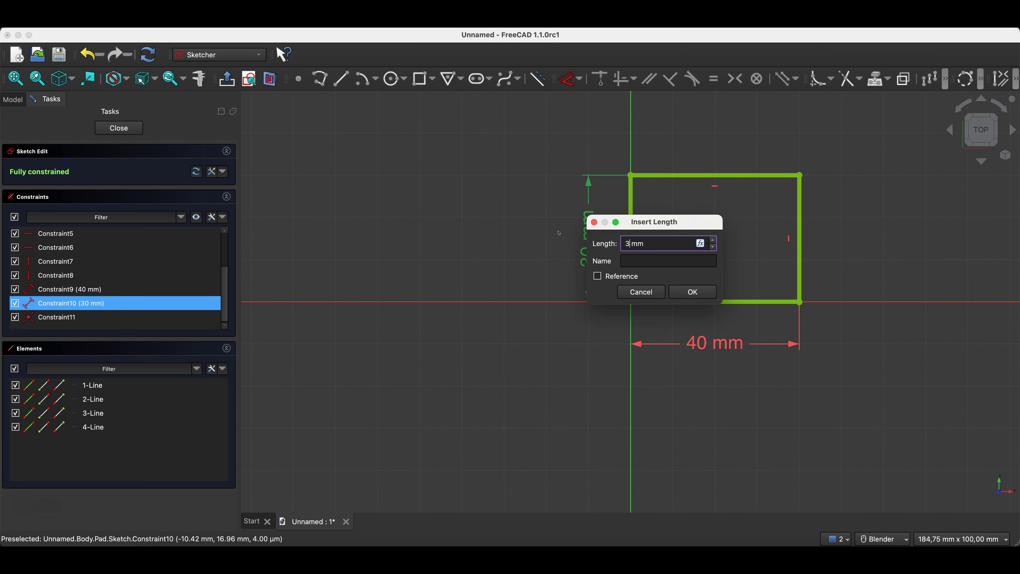
key("Return")
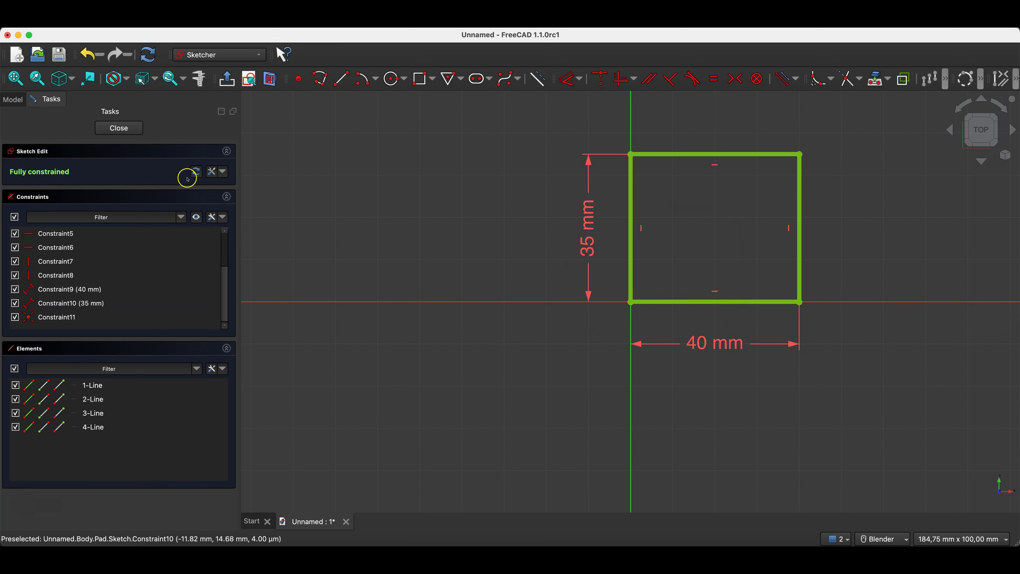
left_click(119, 129)
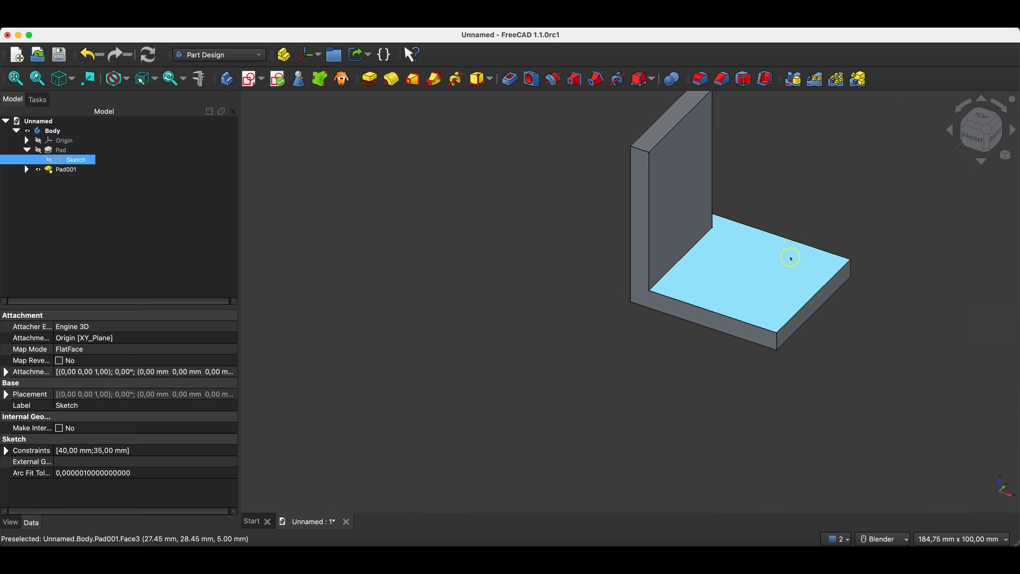
middle_click_drag(790, 257, 775, 195)
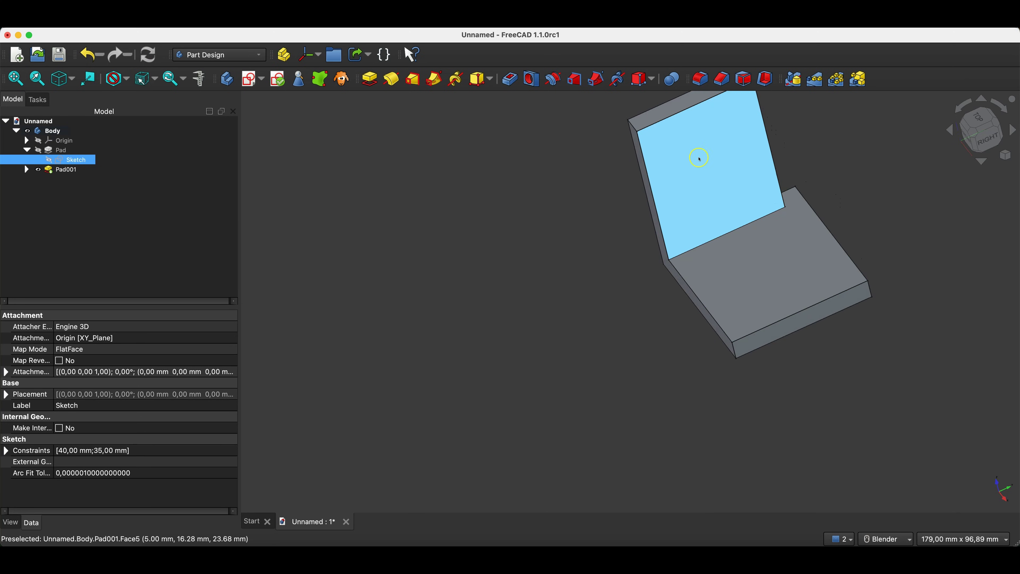
left_click(775, 195)
scroll(691, 138, "down", 3)
left_click_drag(684, 143, 673, 148)
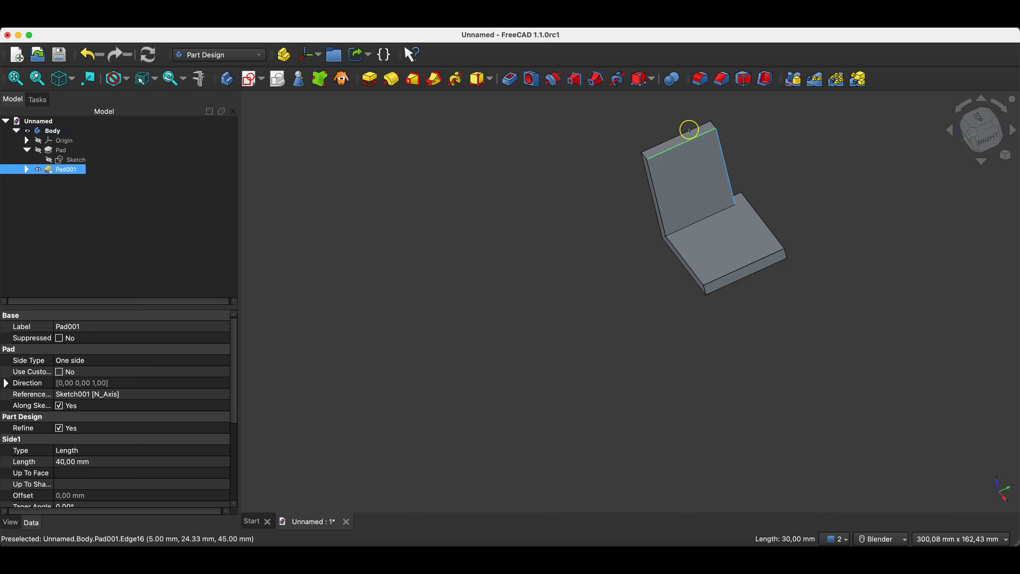
left_click(675, 149)
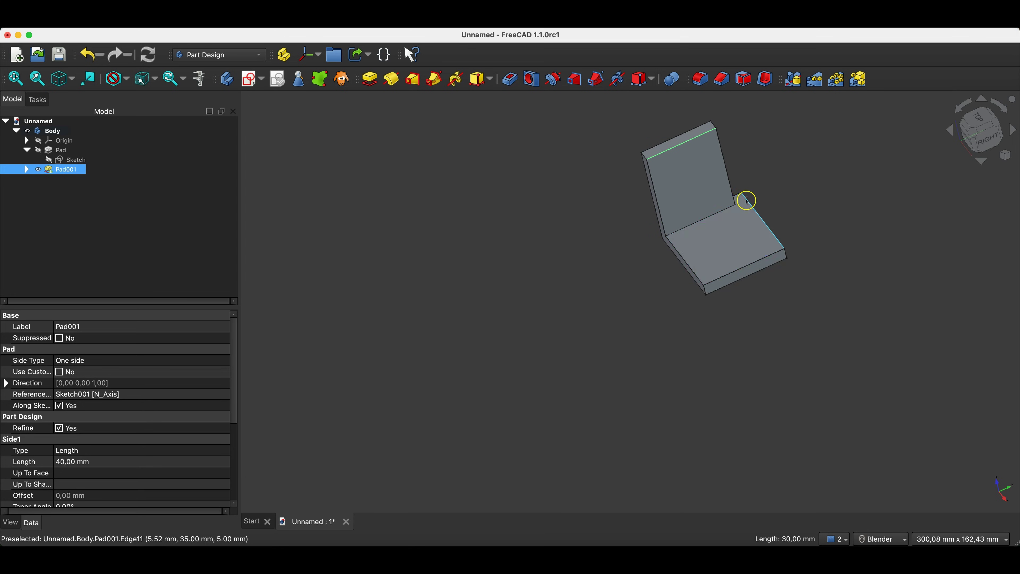
left_click(756, 261)
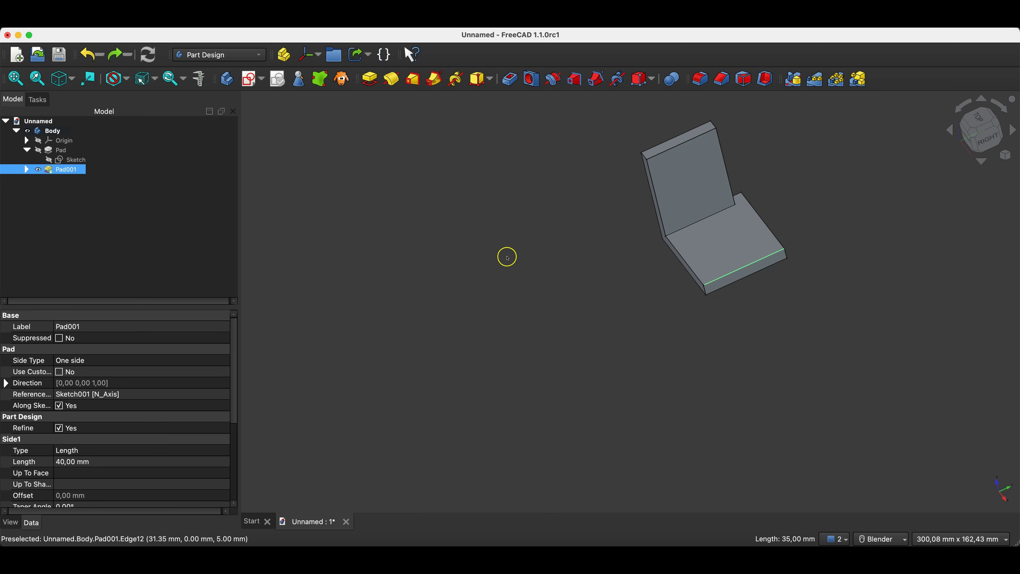
In the wall sketch, swap the 30 mm height for a point-on-object link to the projected top line
left_click(25, 171)
double_click(75, 179)
left_click(551, 194)
key("Delete")
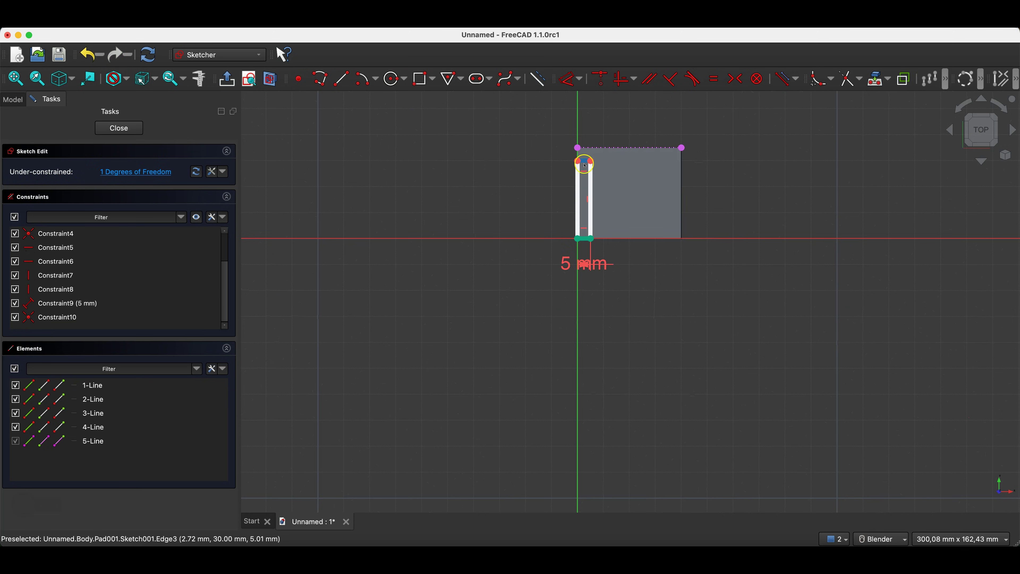
left_click(589, 168)
left_click(600, 157)
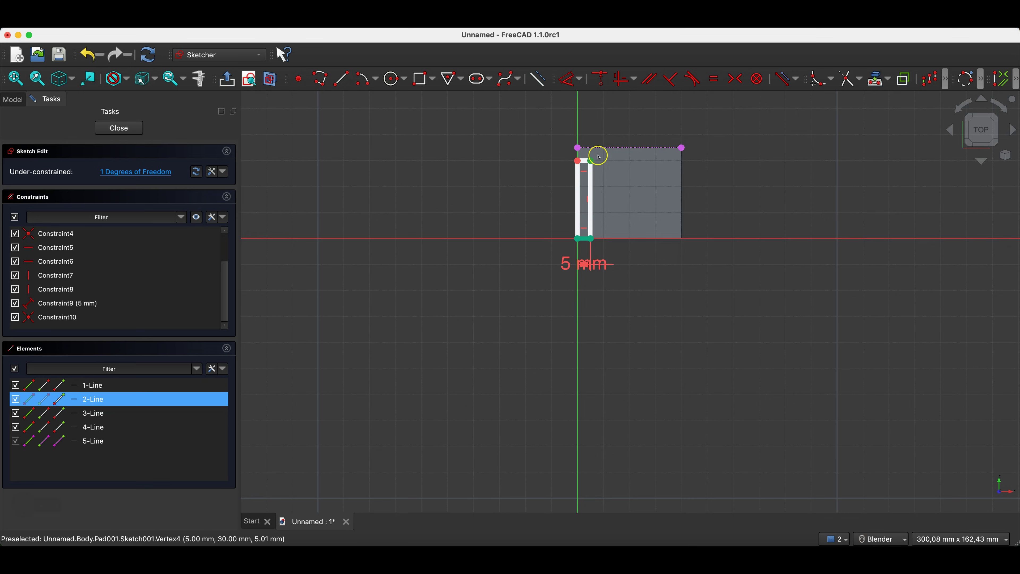
left_click(601, 148)
left_click(599, 79)
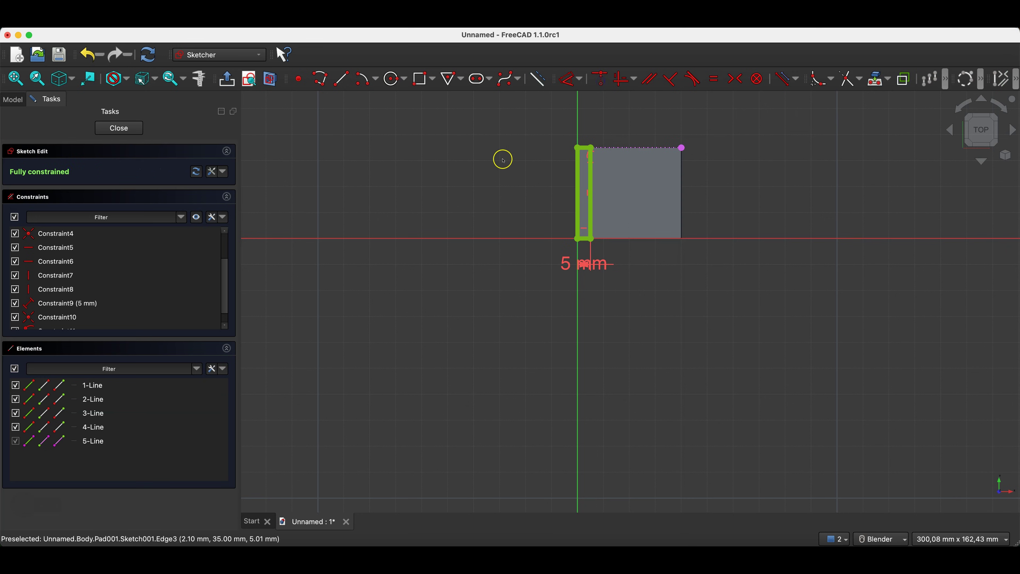
left_click(117, 129)
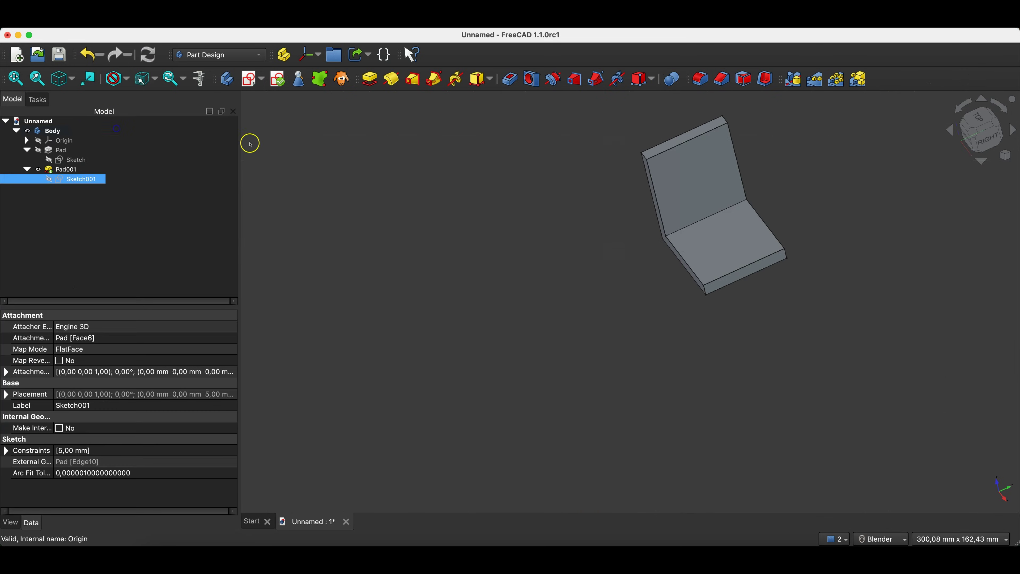
Change the base plate sketch's 35 mm dimension to 40 mm and close the sketch
left_click(689, 176)
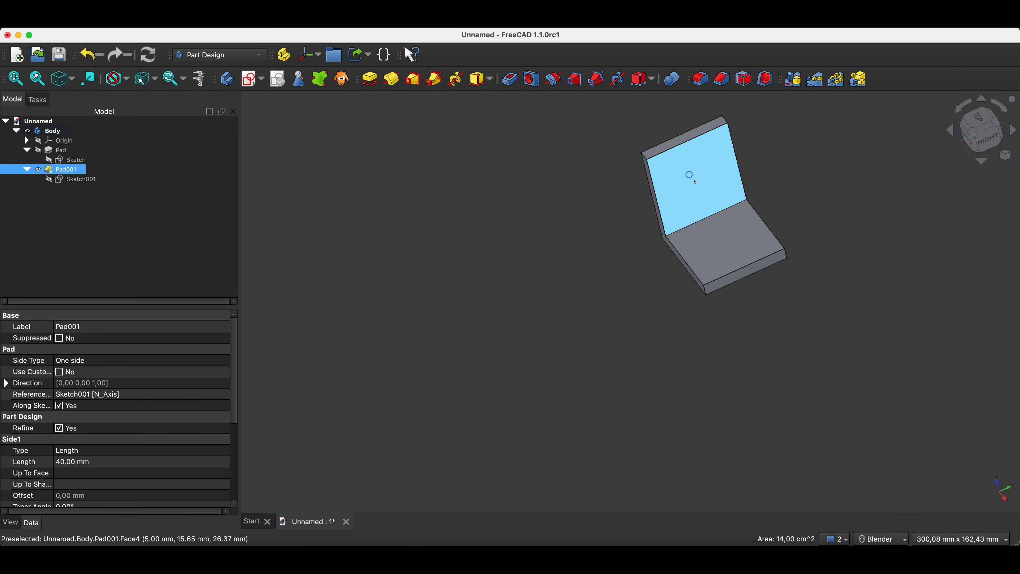
left_click(739, 235)
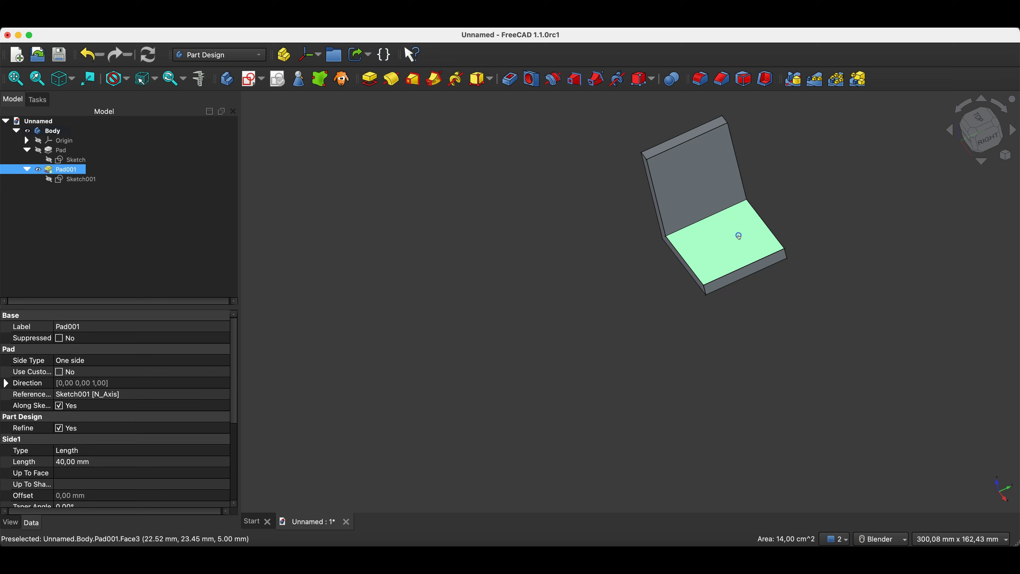
left_click(83, 160)
double_click(83, 160)
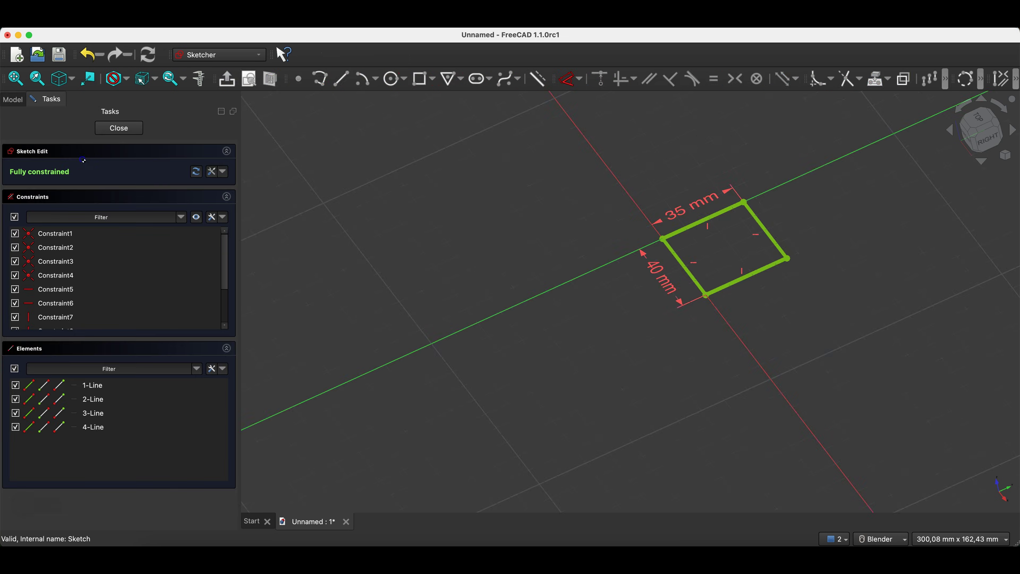
double_click(553, 187)
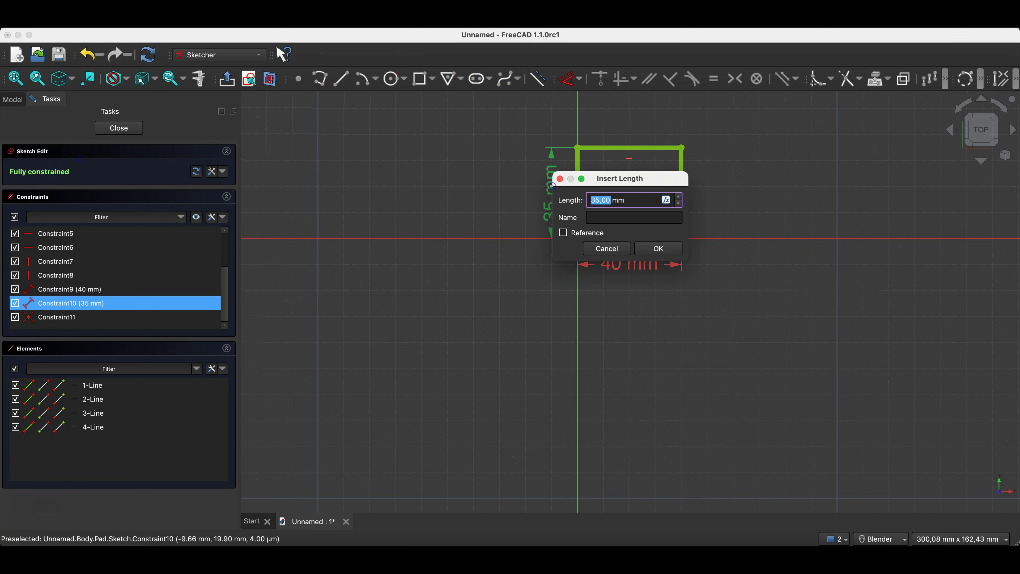
type("40")
key("Return")
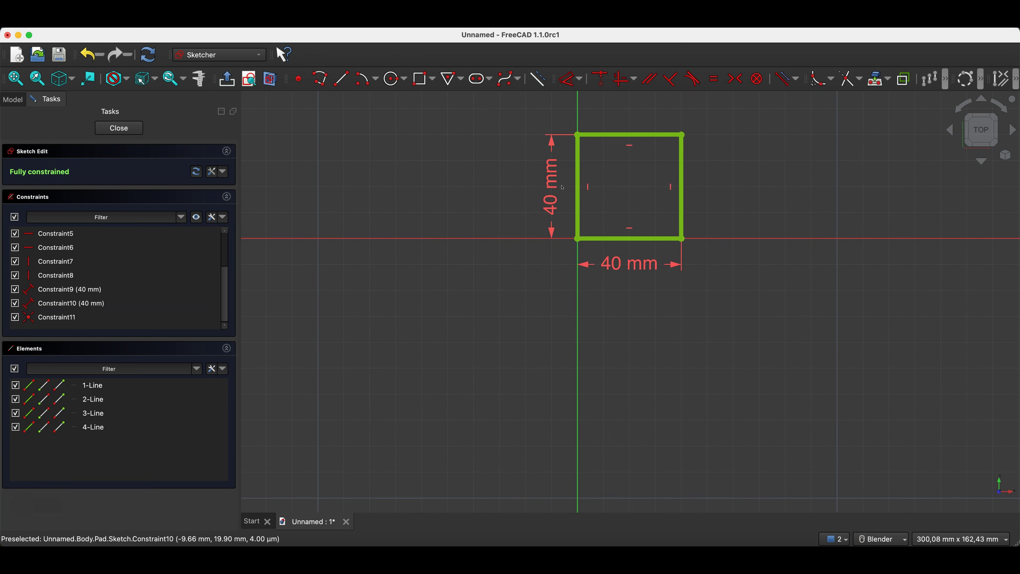
left_click(137, 128)
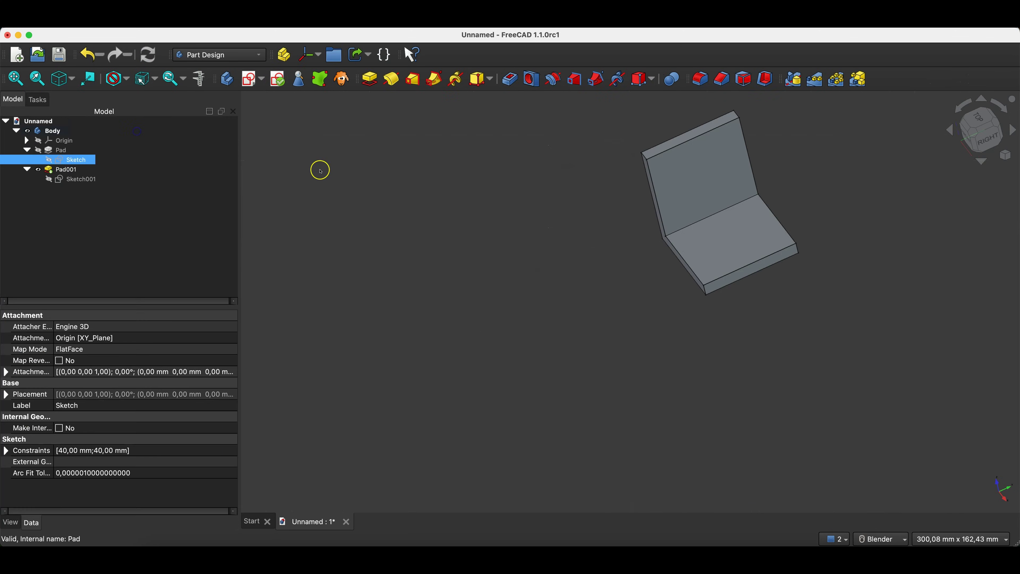
Create a new sketch attached to the upright wall's front face
left_click(699, 188)
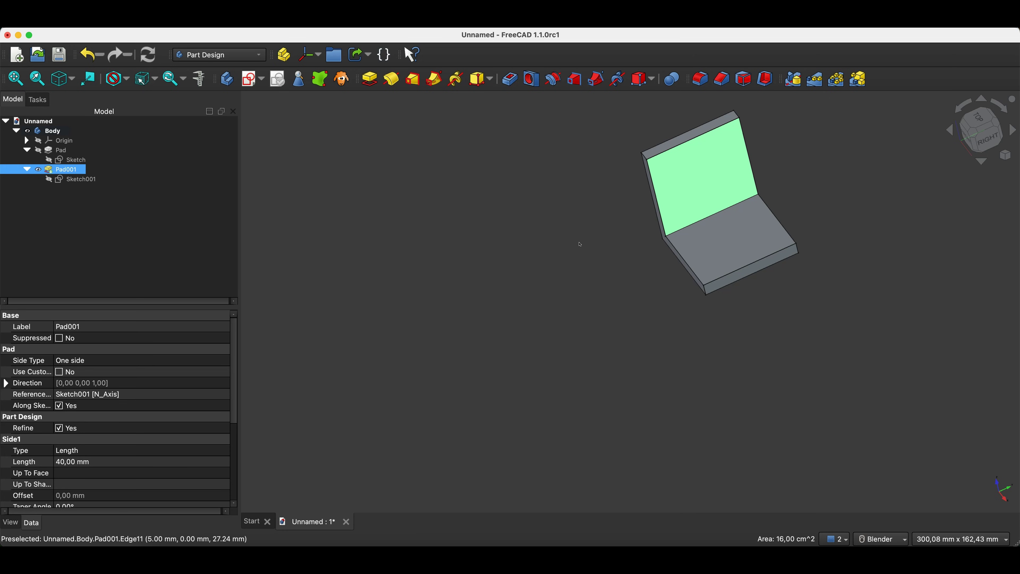
scroll(803, 205, "up", 3)
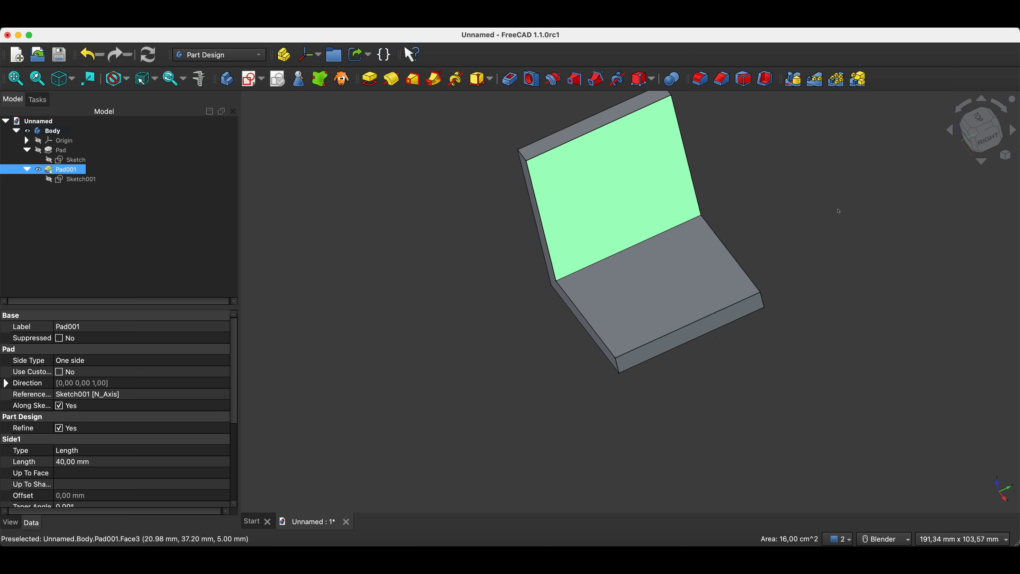
left_click(591, 179)
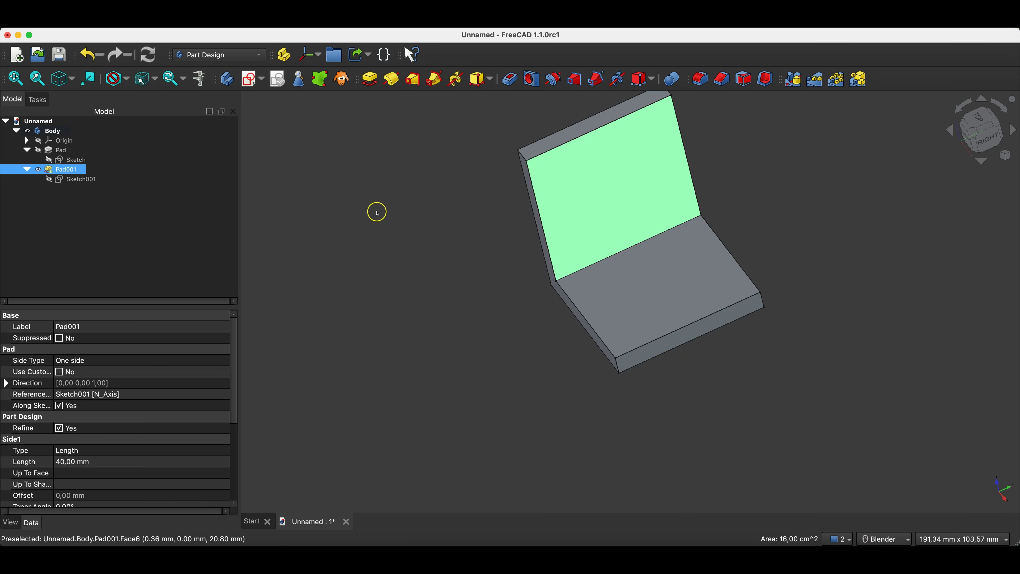
left_click(246, 91)
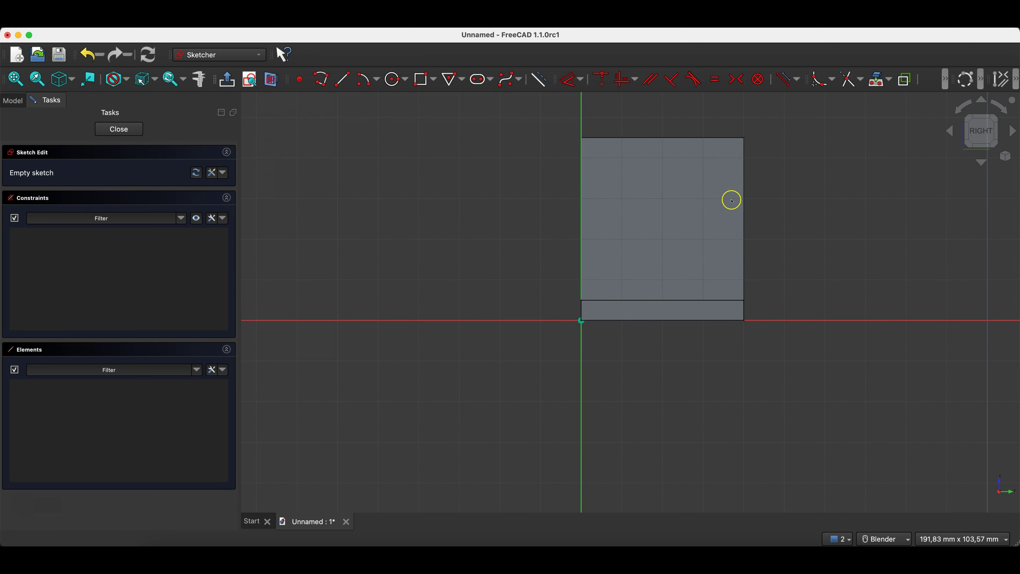
Project the wall's top and bottom edges as external geometry and turn on section view
left_click(878, 79)
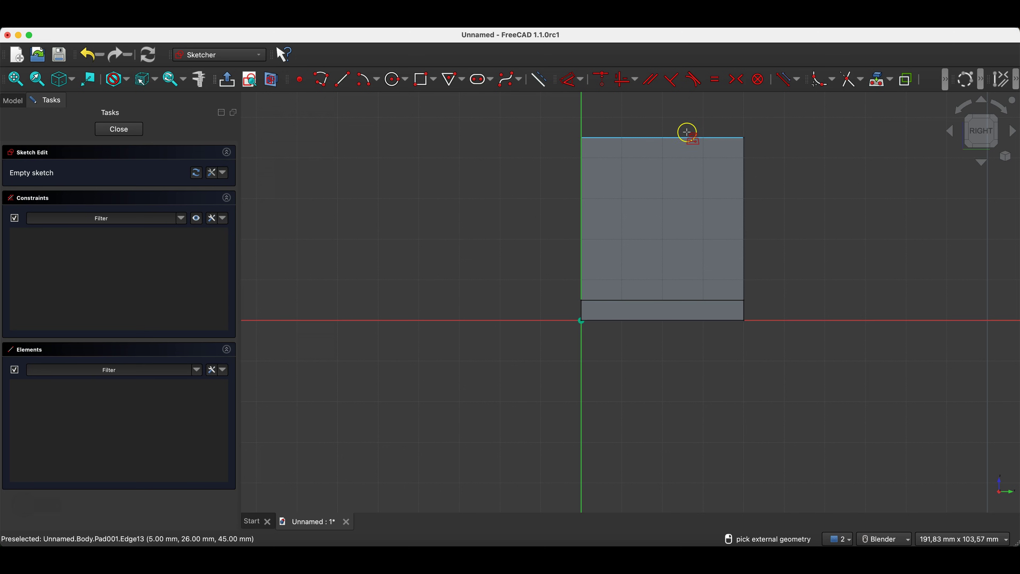
left_click(643, 138)
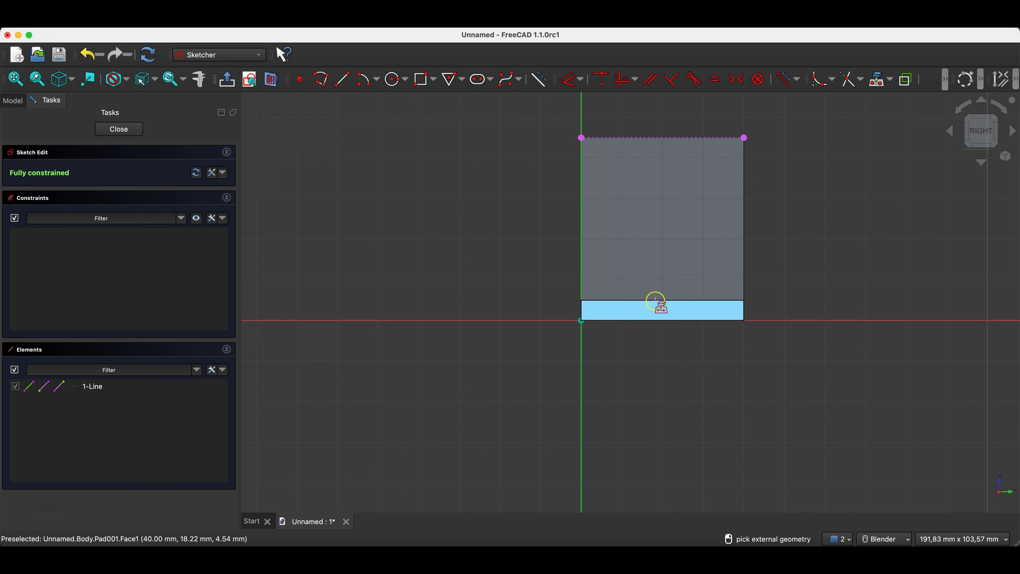
left_click(656, 300)
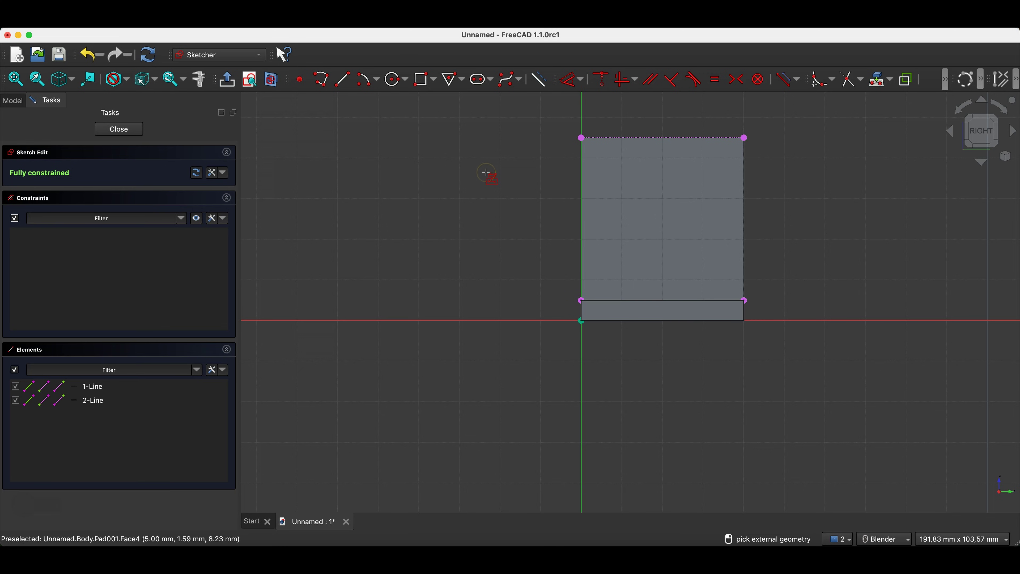
left_click(276, 81)
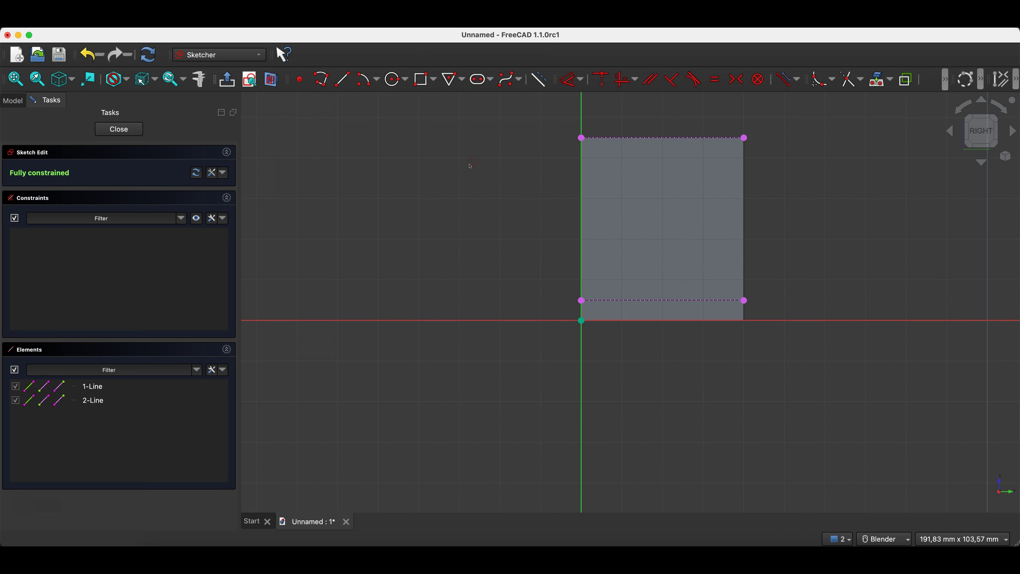
Draw an 8 mm diameter circle on the wall face
left_click(392, 80)
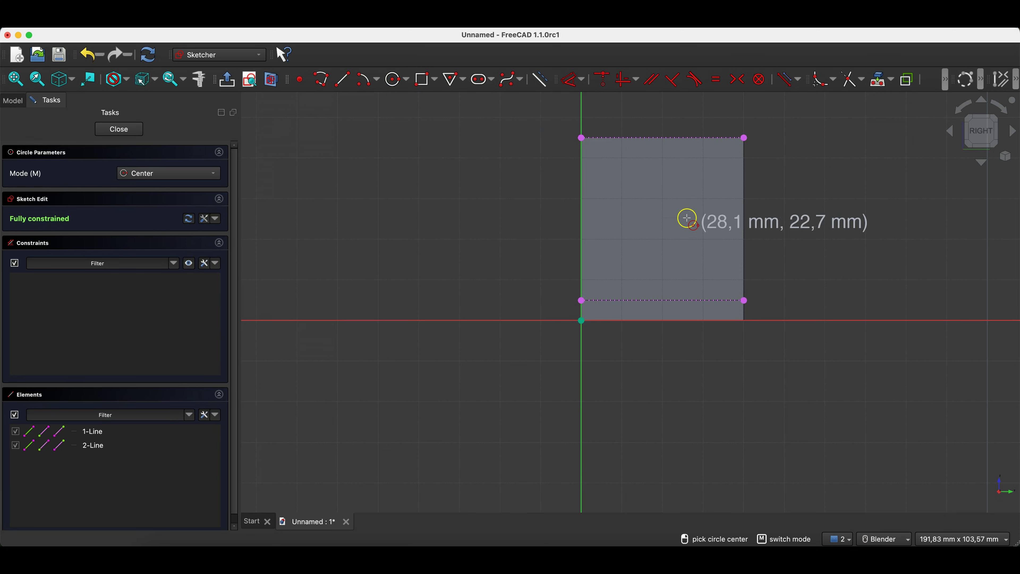
left_click(657, 219)
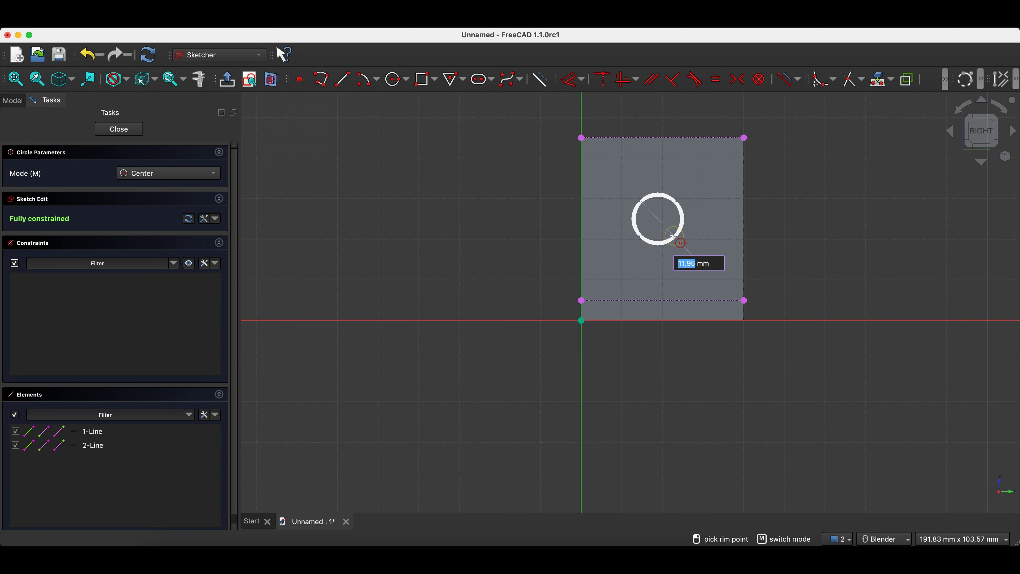
type("8")
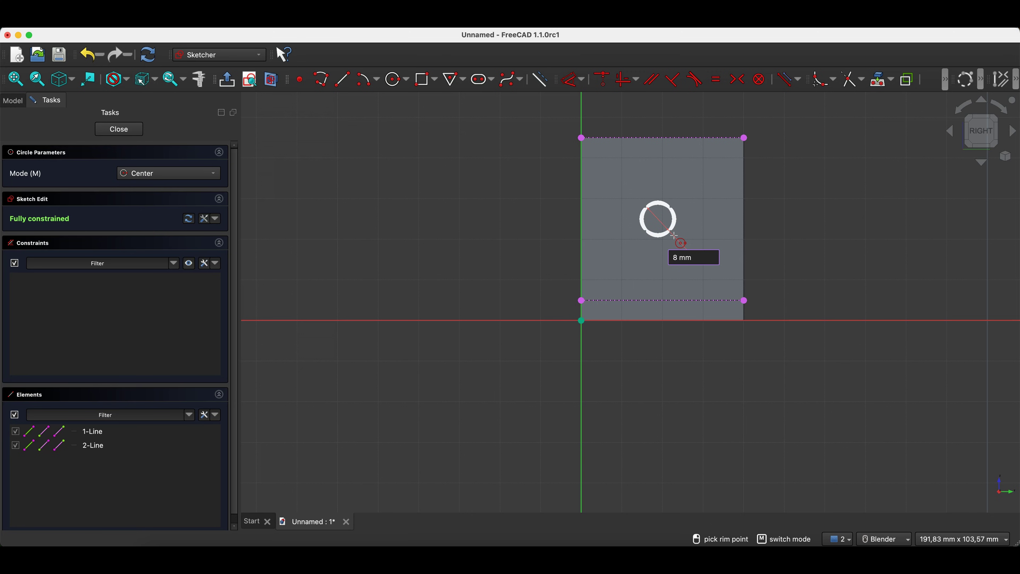
key("Return")
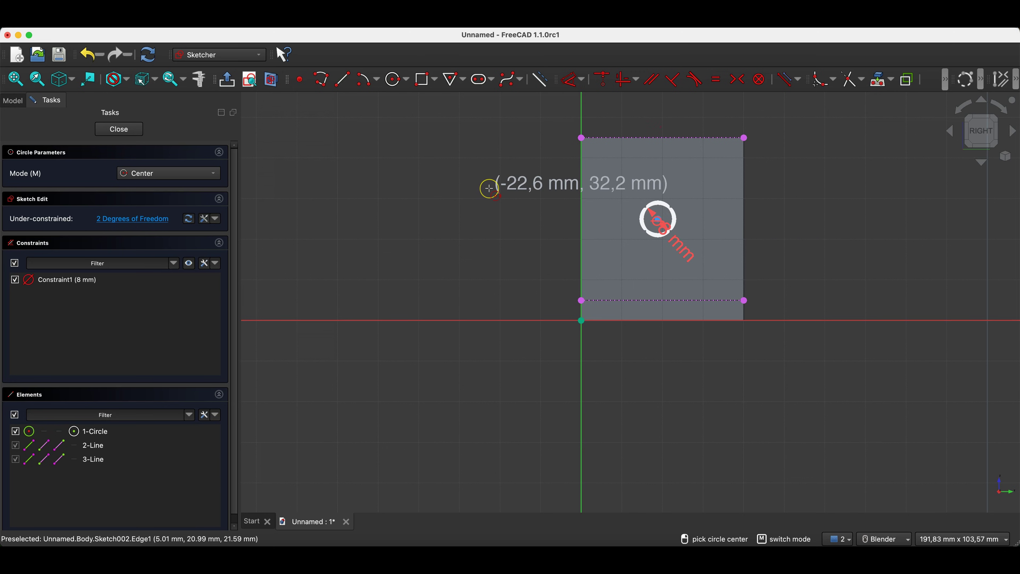
key("Escape")
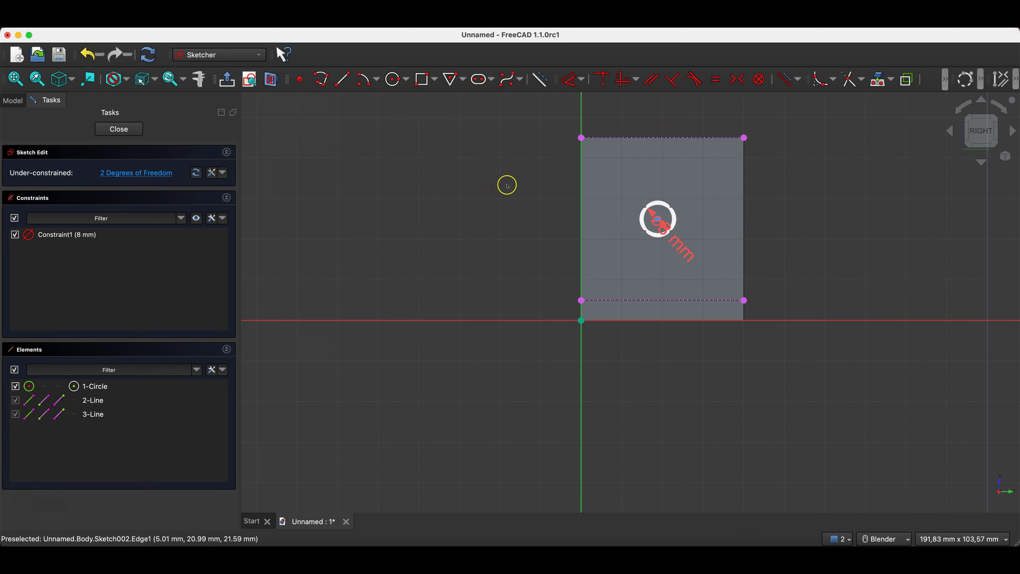
left_click_drag(672, 250, 677, 255)
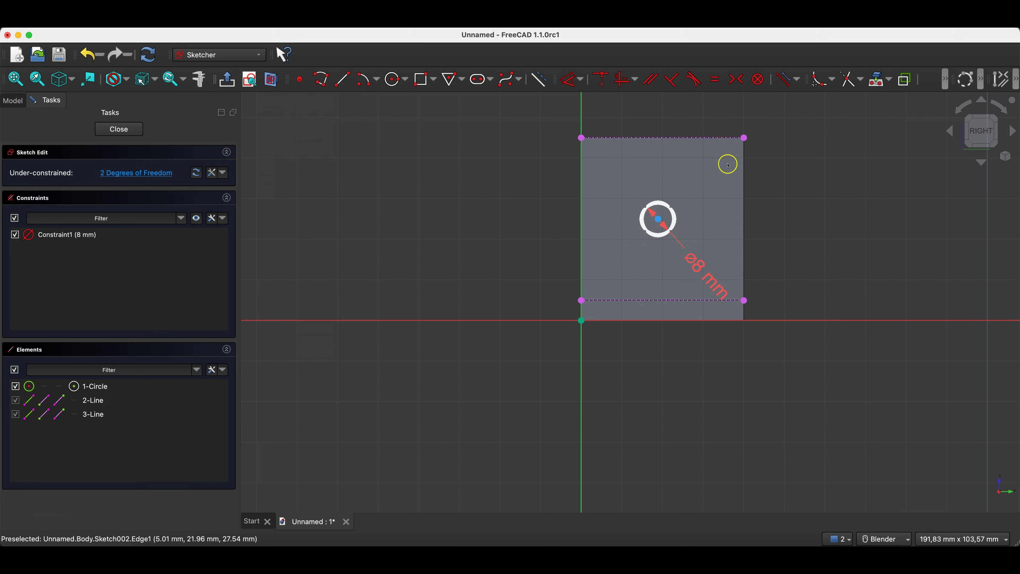
Make the circle's centre symmetric between the wall's opposite corners, then close the sketch
left_click(747, 139)
left_click(582, 301)
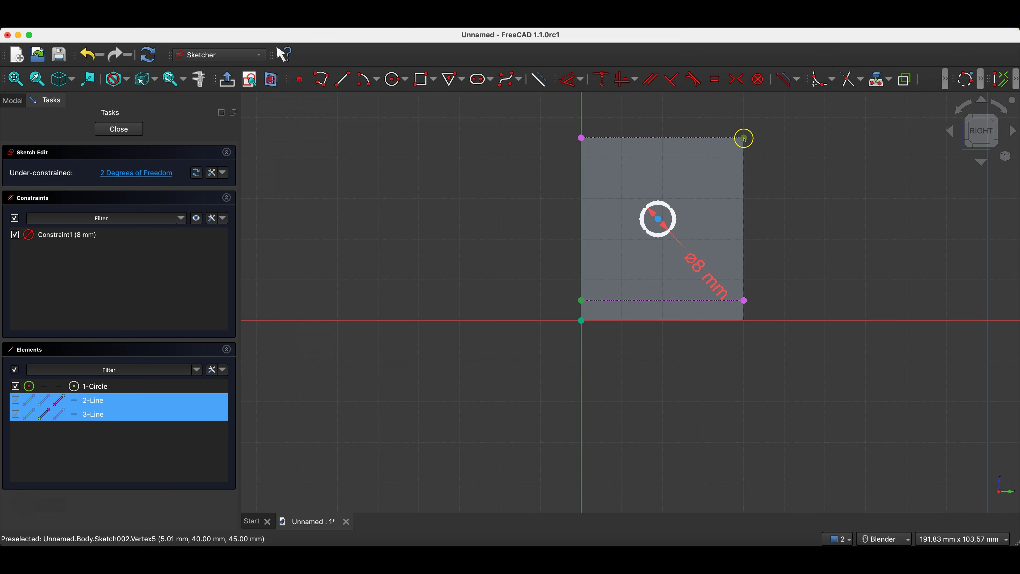
left_click(659, 219)
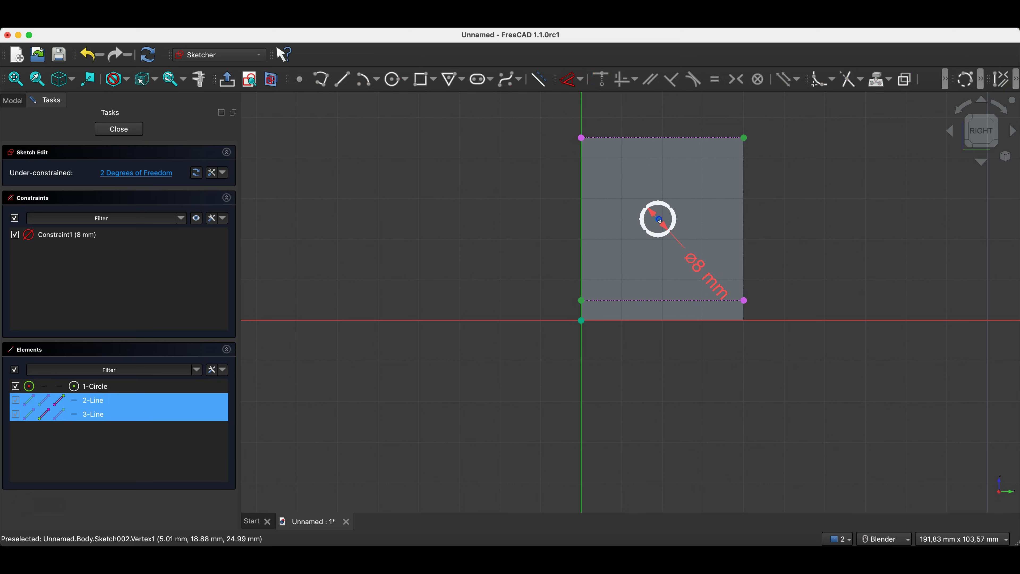
left_click(737, 79)
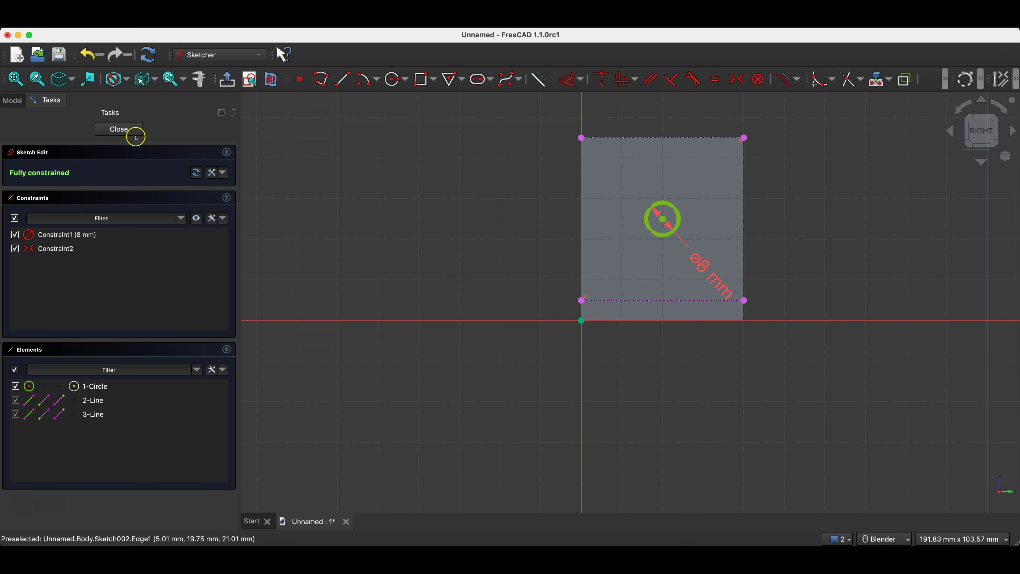
left_click(115, 129)
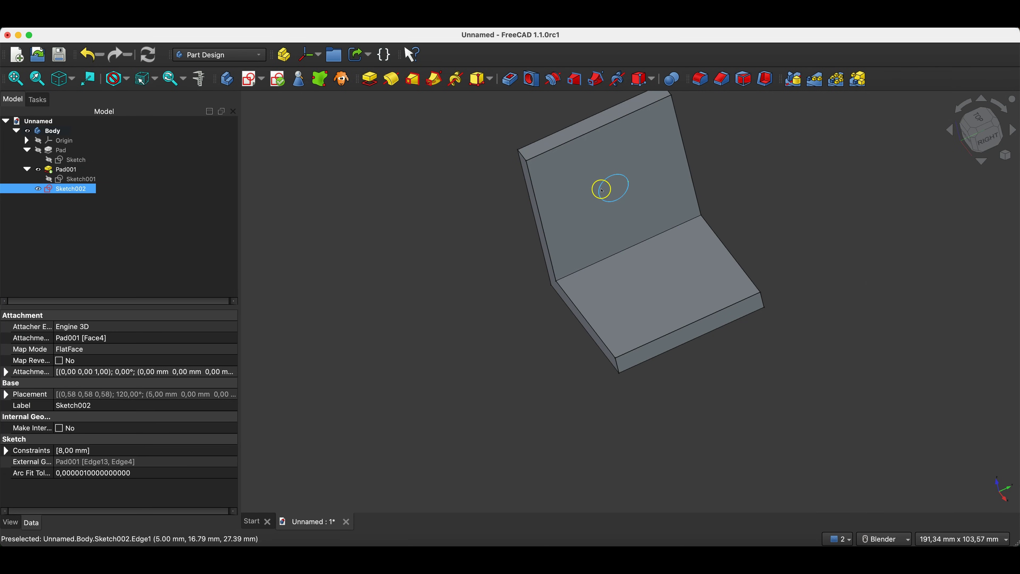
Pocket Sketch002 Through all to cut the 8 mm hole in the upright wall
left_click(510, 79)
left_click(116, 198)
left_click(177, 205)
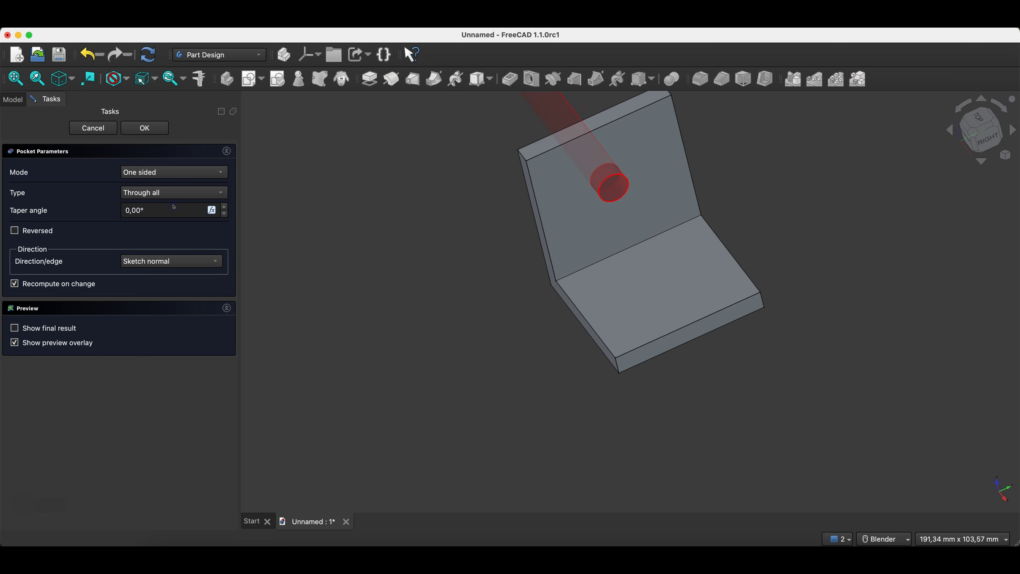
left_click(141, 129)
middle_click_drag(604, 419, 640, 402)
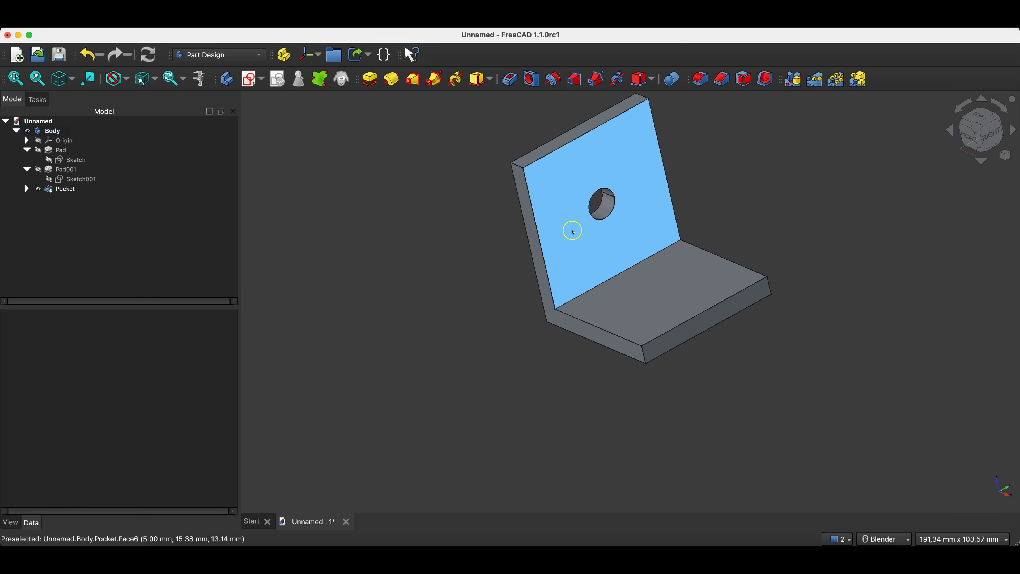
Change Sketch001's 5 mm wall thickness dimension to 8 mm and close the sketch
left_click(77, 188)
double_click(83, 179)
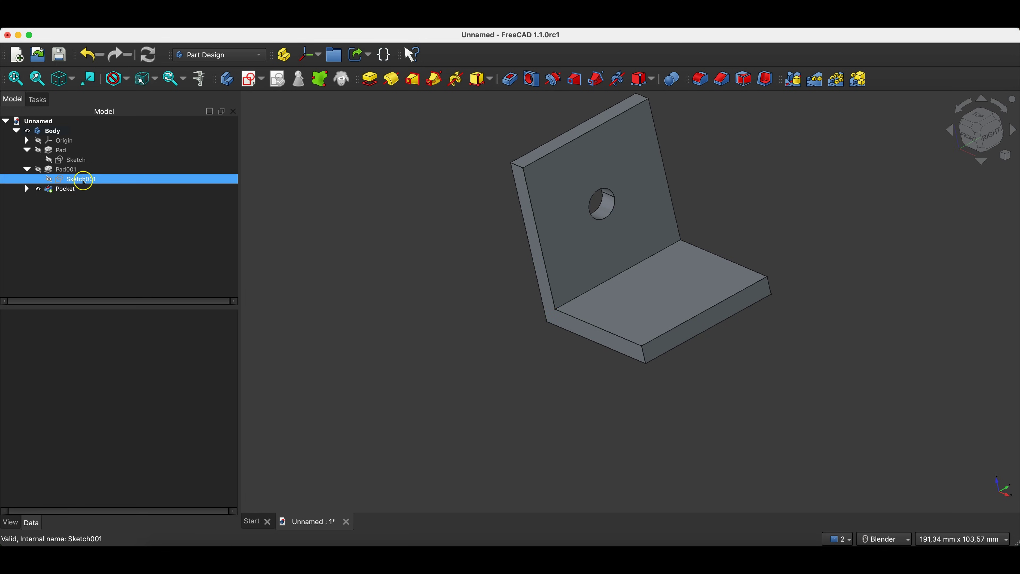
double_click(561, 393)
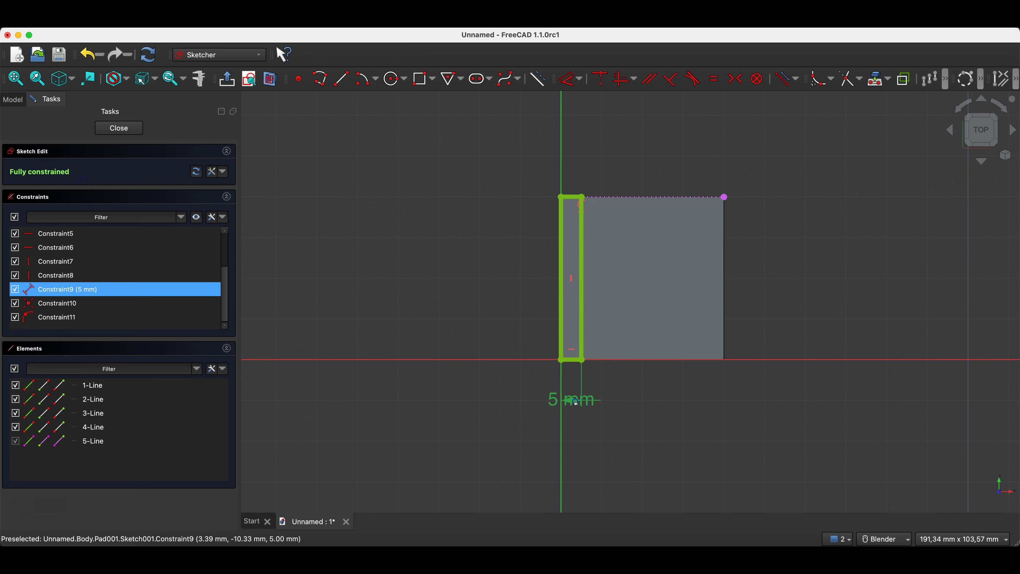
type("8")
key("Return")
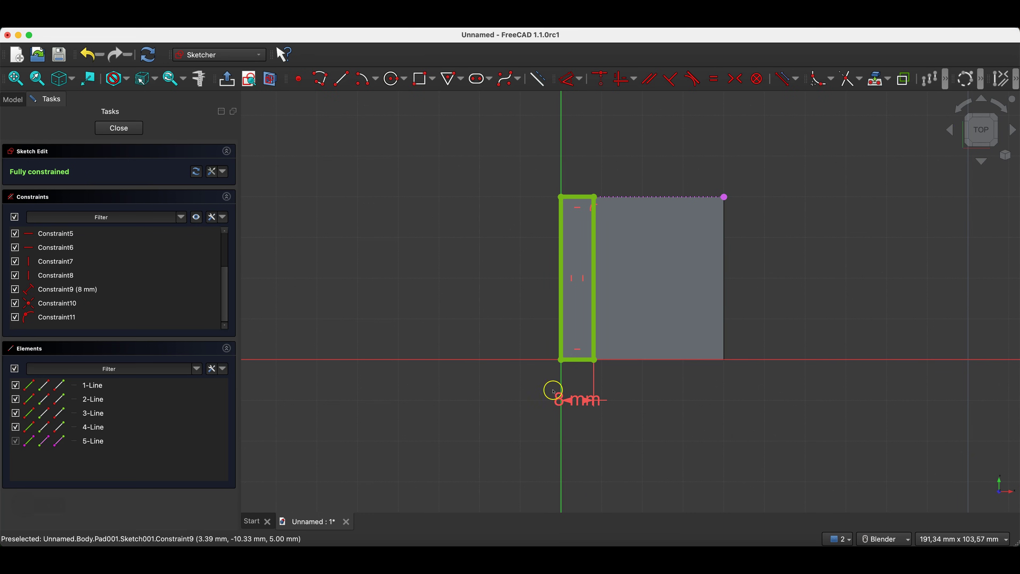
left_click(102, 127)
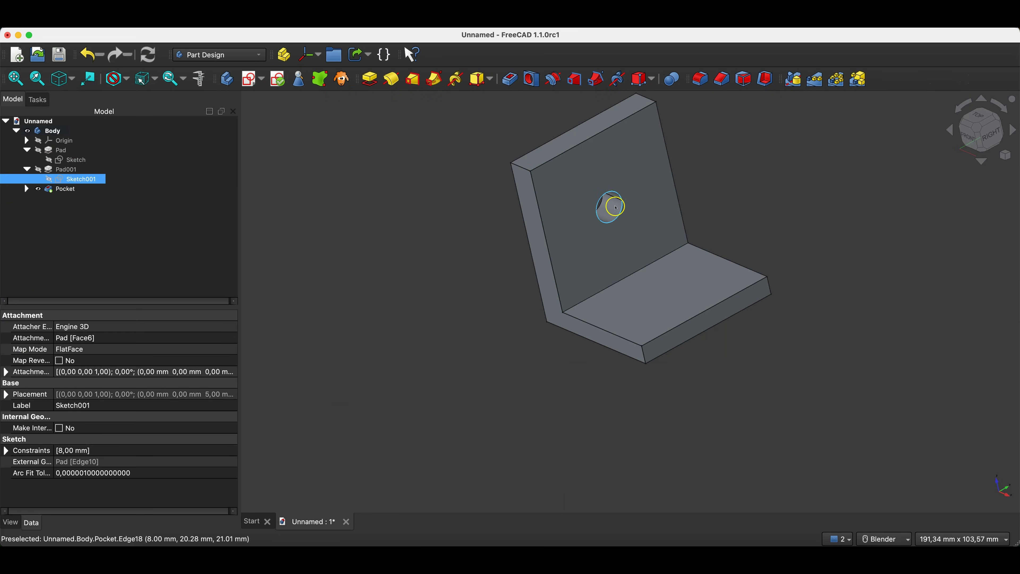
Bevel the hole's circular rim with a 2 mm chamfer
scroll(757, 199, "down", 1)
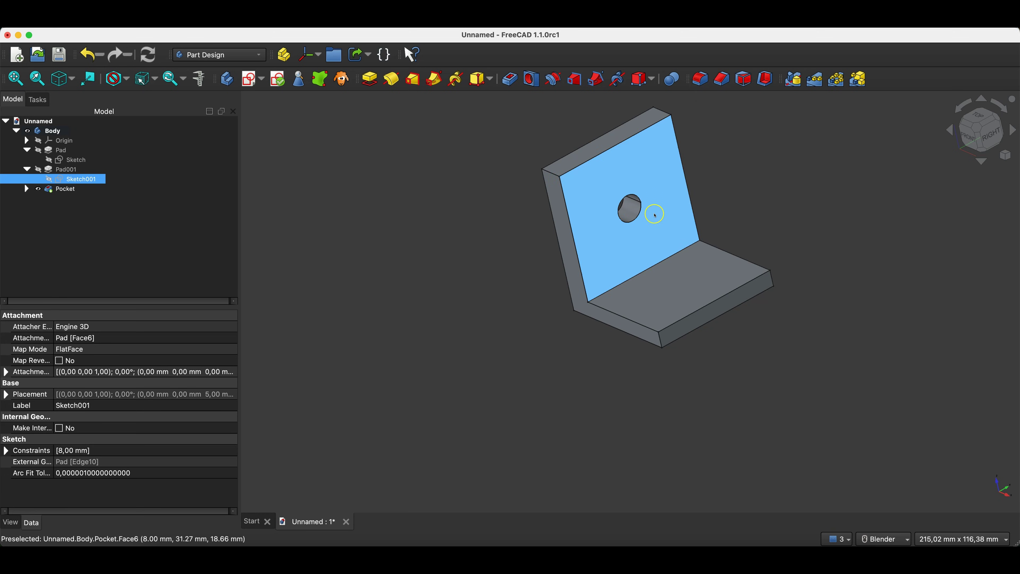
left_click(630, 222)
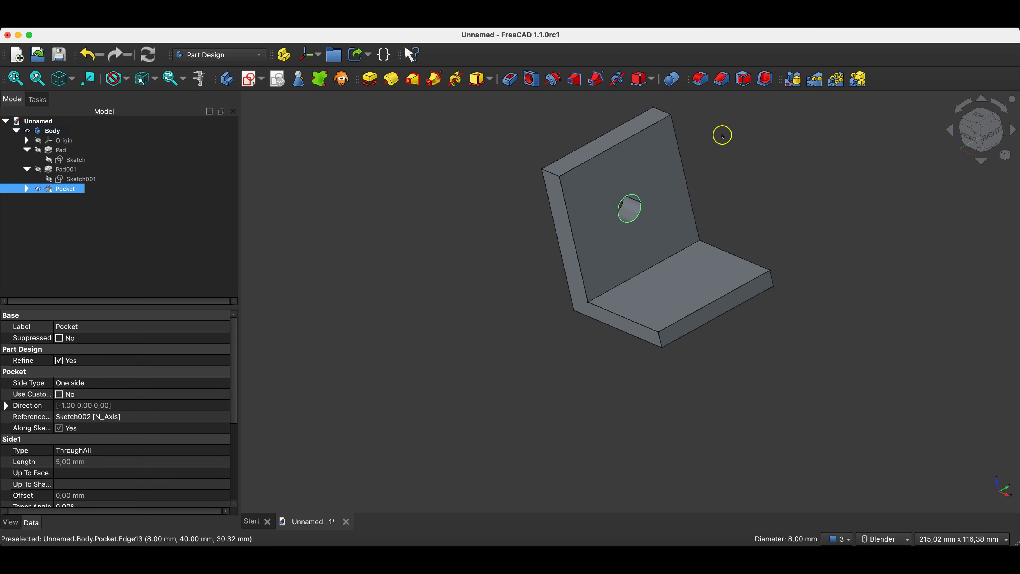
left_click(722, 79)
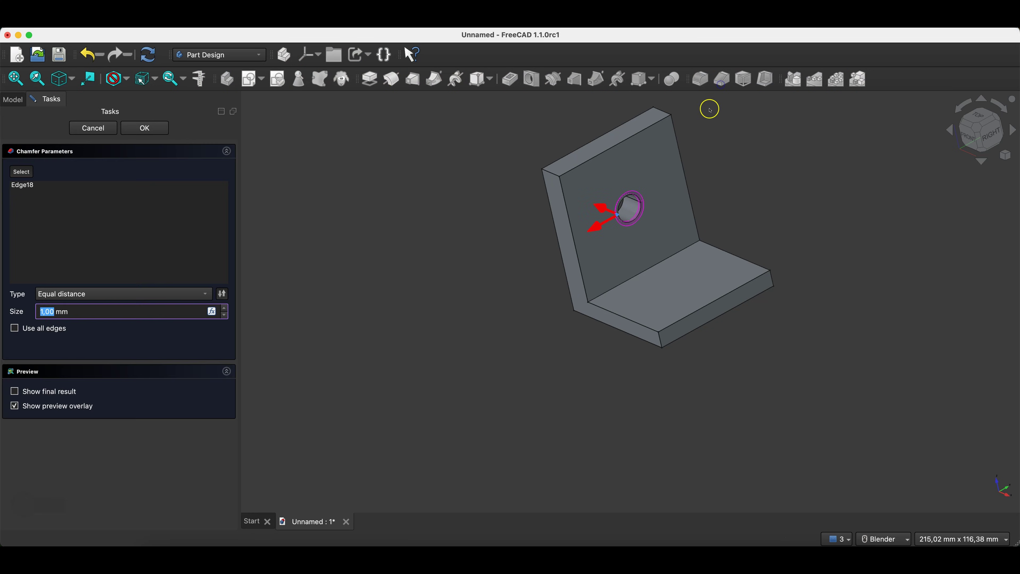
left_click(226, 308)
double_click(52, 309)
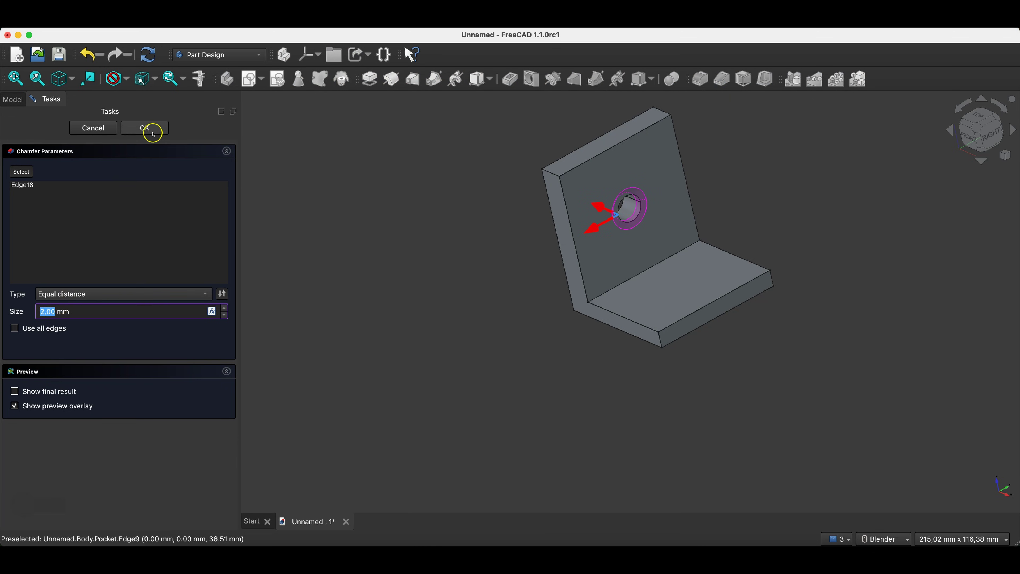
left_click(145, 128)
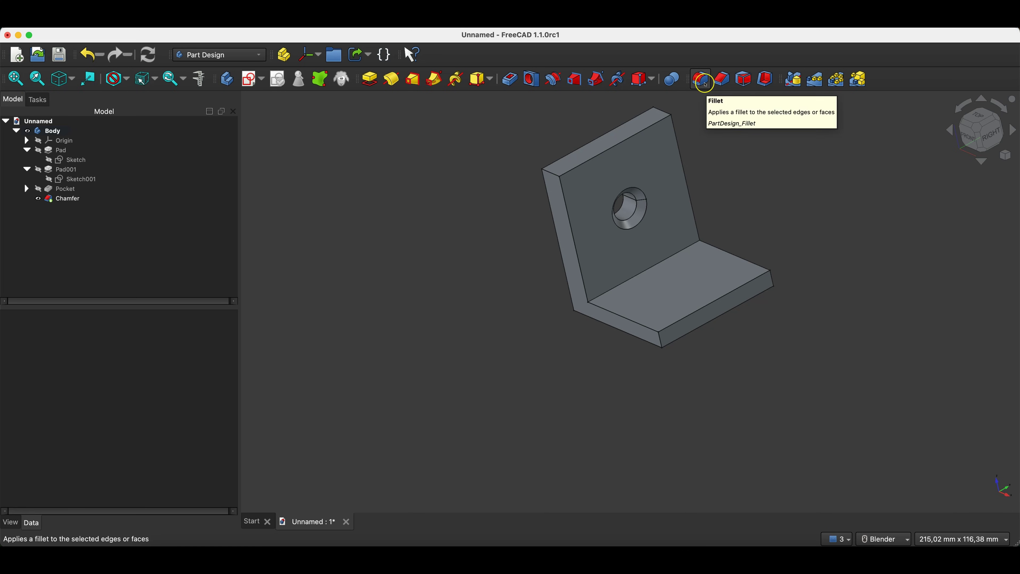
Pick the bracket's outer corner, top, inner bend and end edges for a fillet
left_click(706, 87)
left_click(552, 185)
left_click(547, 173)
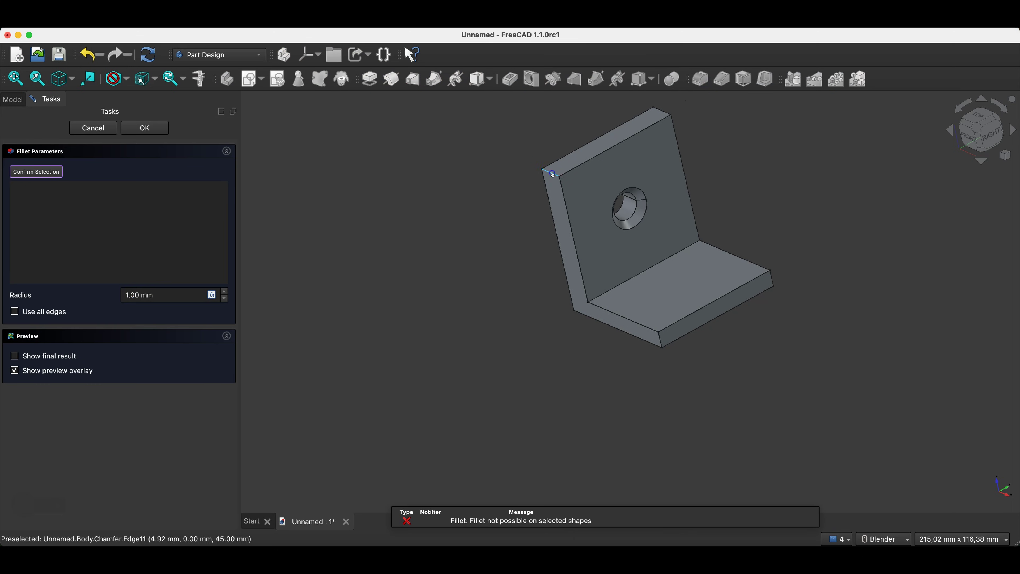
left_click(662, 112)
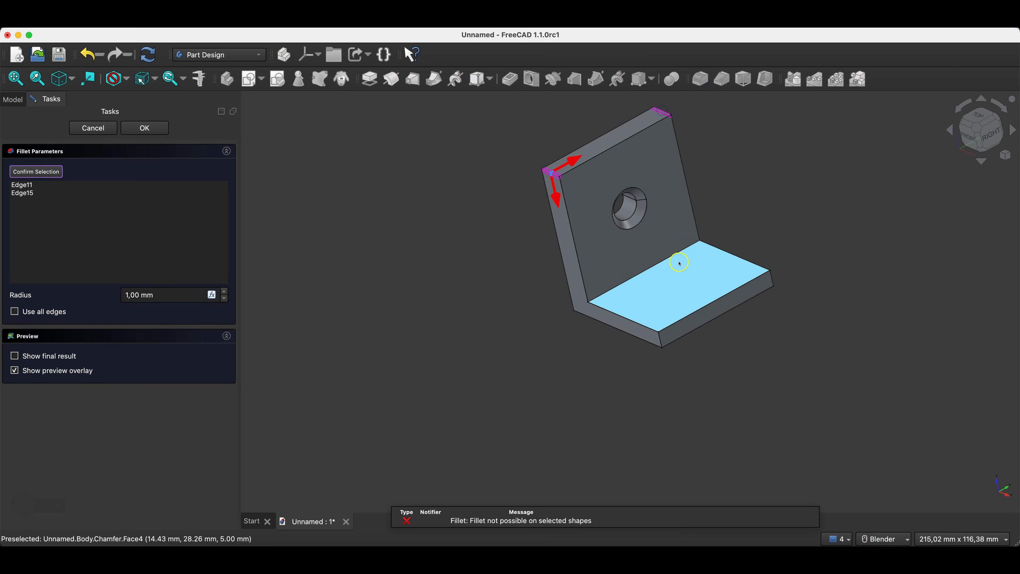
left_click(668, 258)
left_click(660, 340)
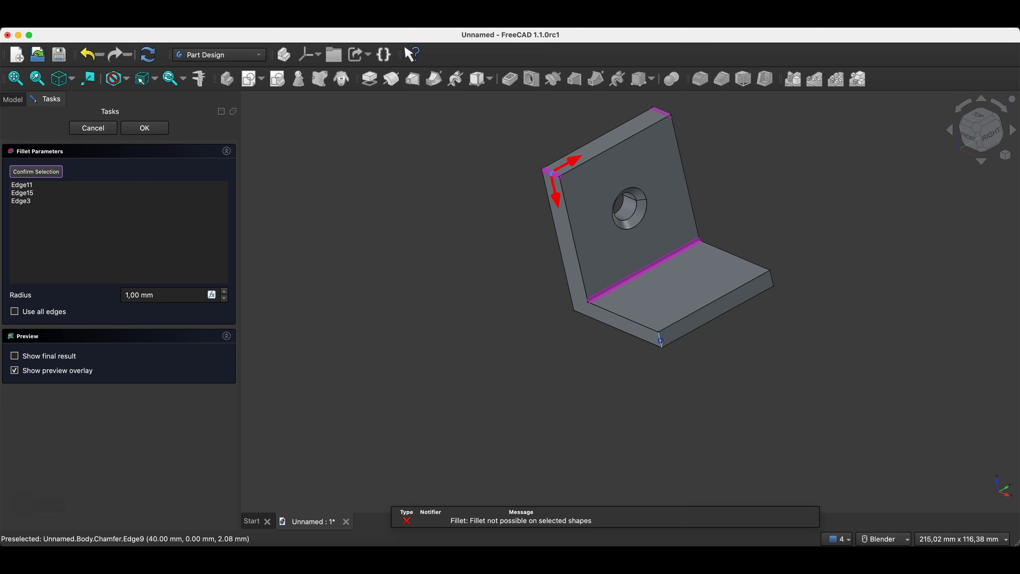
left_click(771, 280)
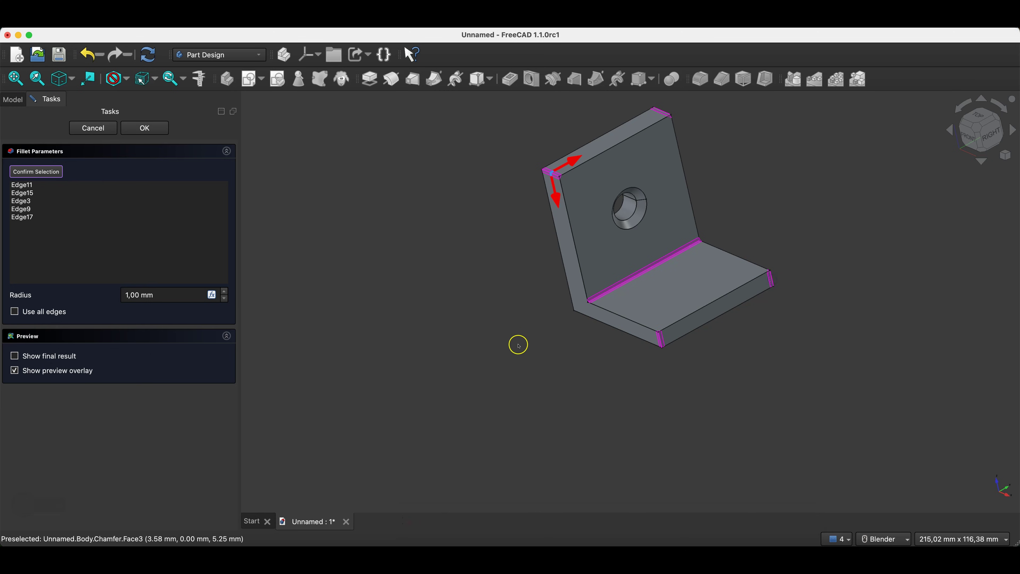
middle_click_drag(519, 353, 522, 396)
left_click(596, 302)
left_click(224, 291)
Raise the fillet radius to 10 mm and apply it
left_click(225, 292)
left_click(225, 291)
left_click(225, 292)
left_click(224, 292)
left_click(225, 291)
left_click(224, 292)
left_click(224, 291)
left_click(224, 291)
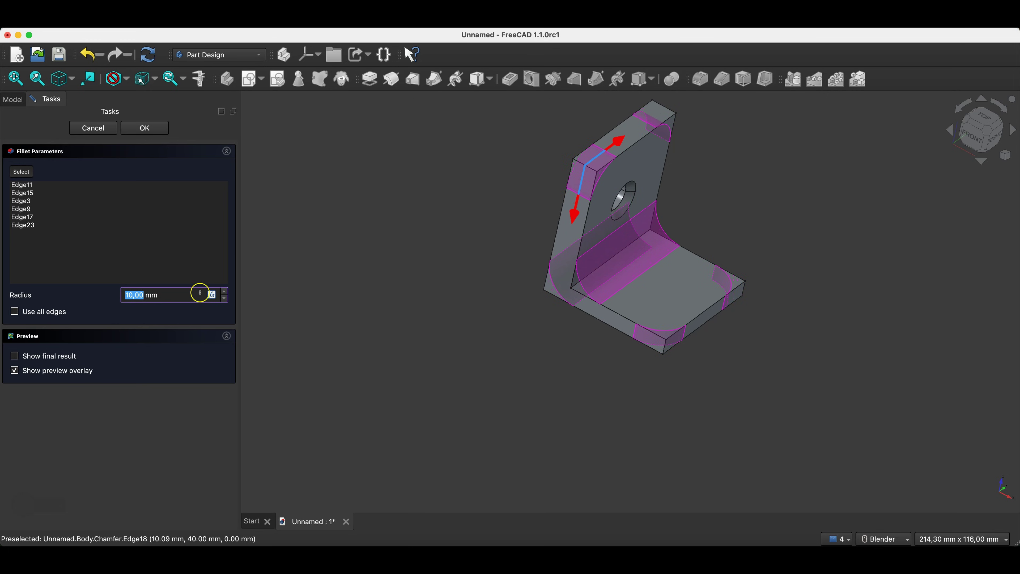
left_click(145, 128)
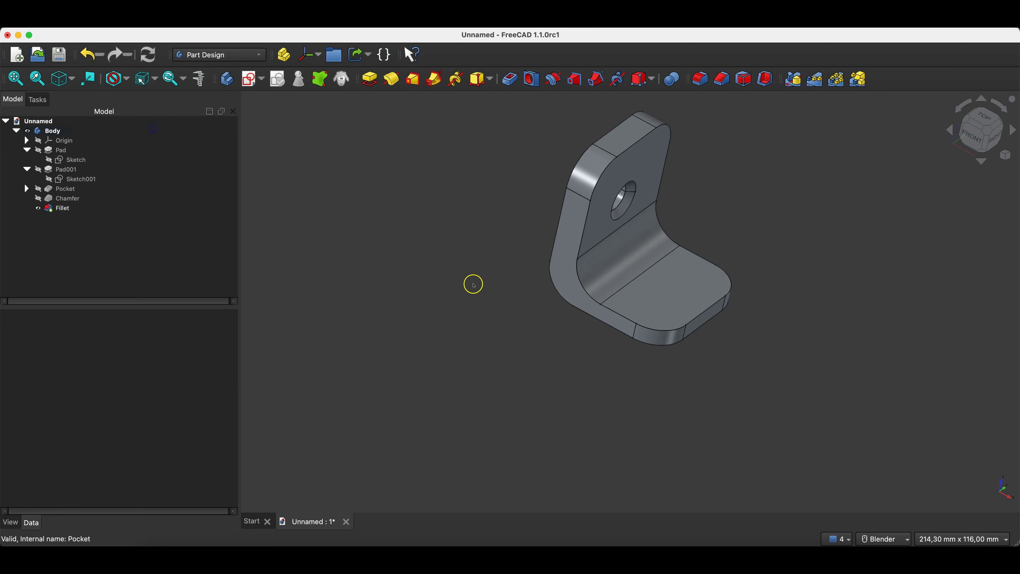
scroll(758, 302, "up", 2)
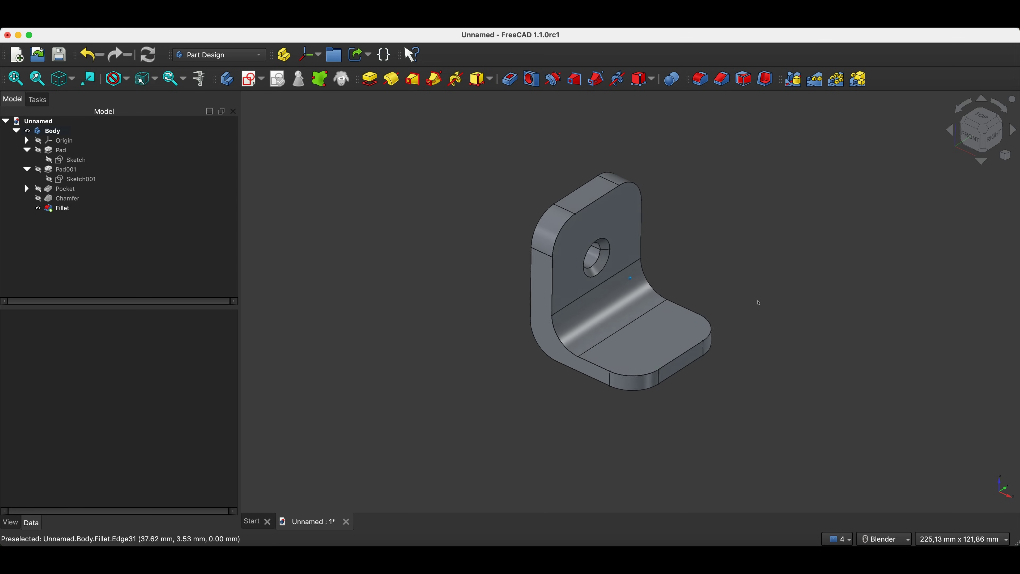